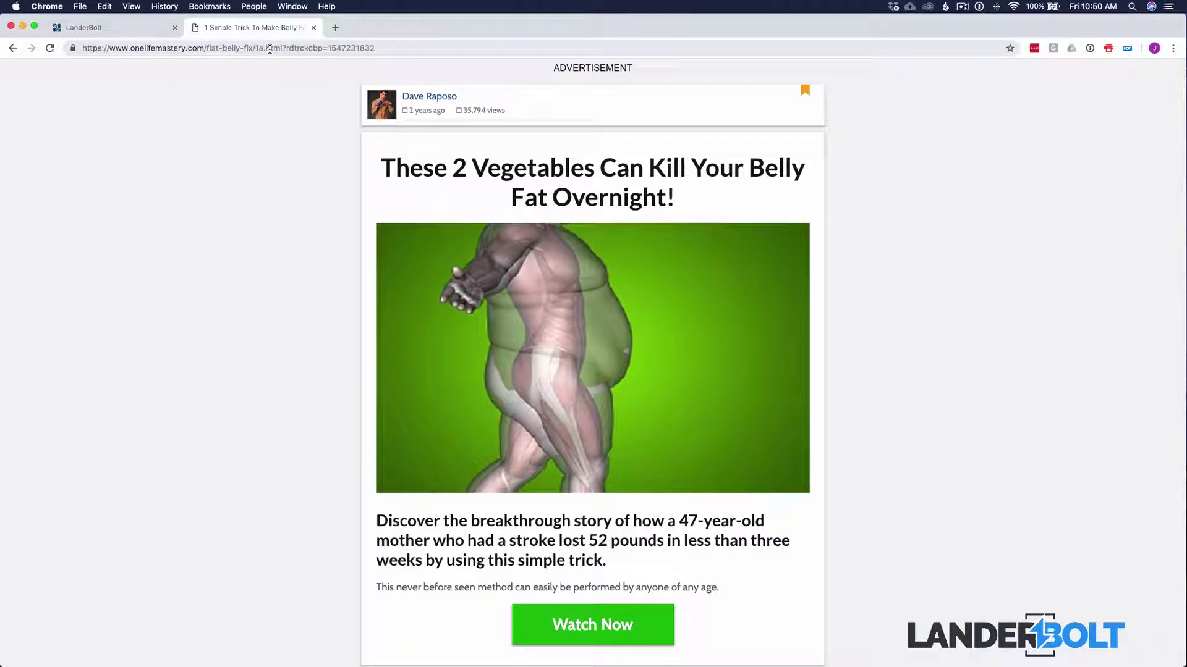
Copy the onelifemastery.com/flat-belly-fix/1a.html page address and submit it to LanderBolt's Universal Page Import
{"action": "left_click", "coordinate": [269, 49]}
{"action": "key", "text": "super+c"}
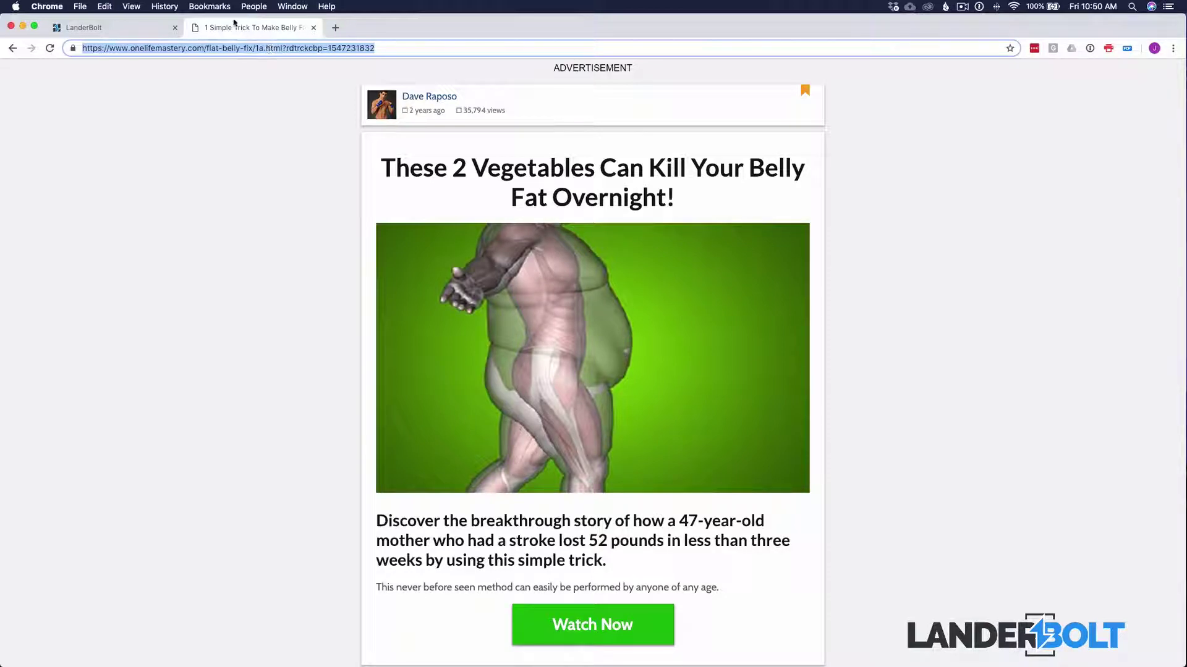
{"action": "left_click", "coordinate": [125, 32]}
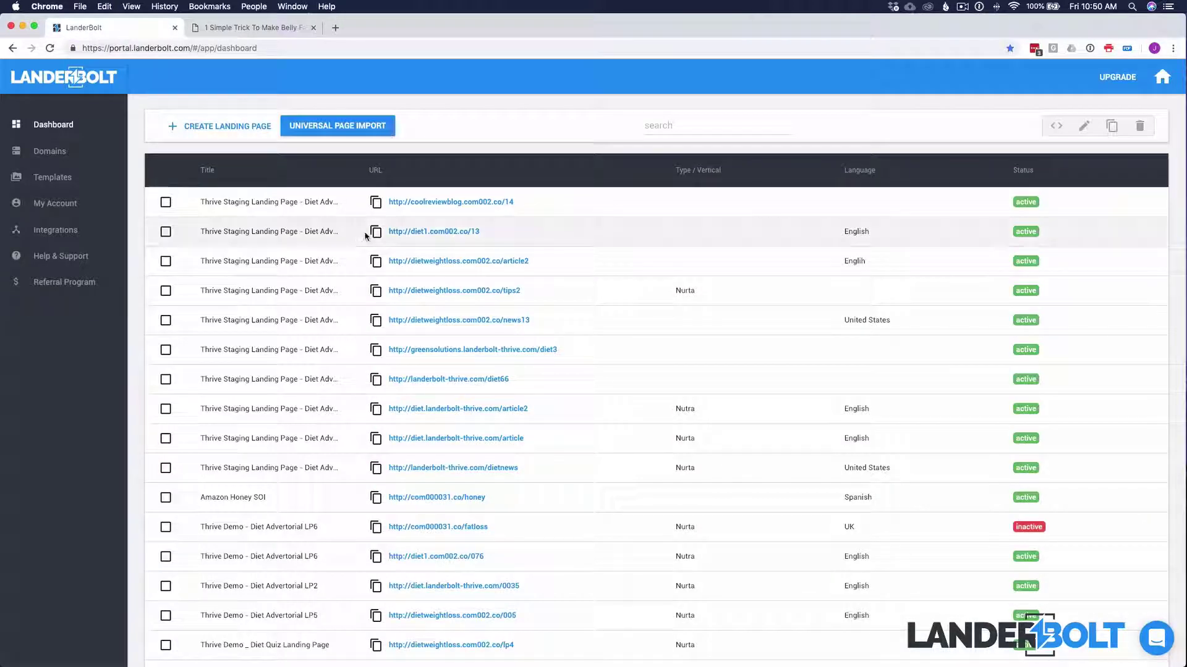
{"action": "left_click", "coordinate": [364, 131]}
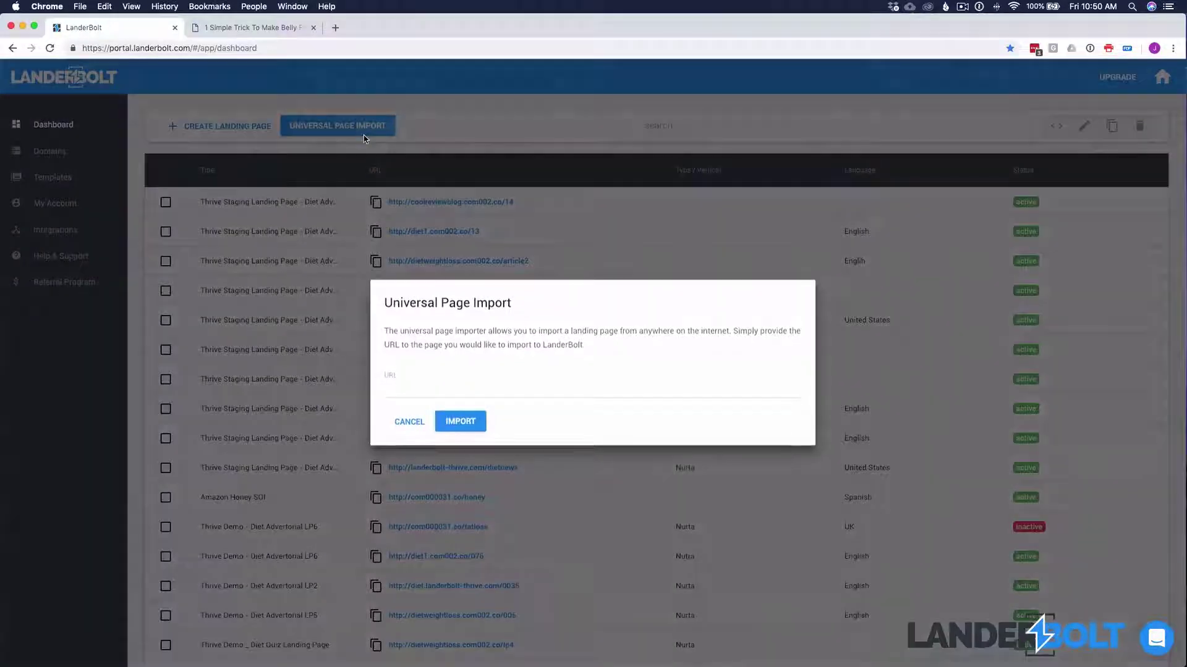
{"action": "left_click", "coordinate": [445, 387]}
{"action": "key", "text": "super+v"}
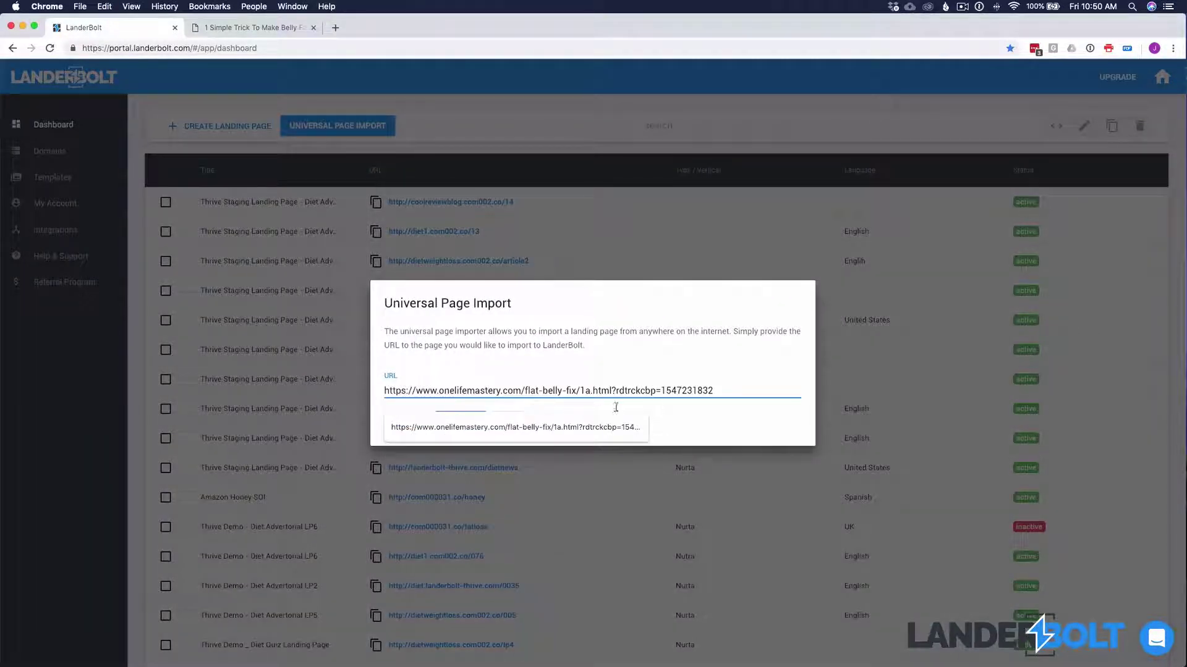
{"action": "left_click", "coordinate": [691, 429]}
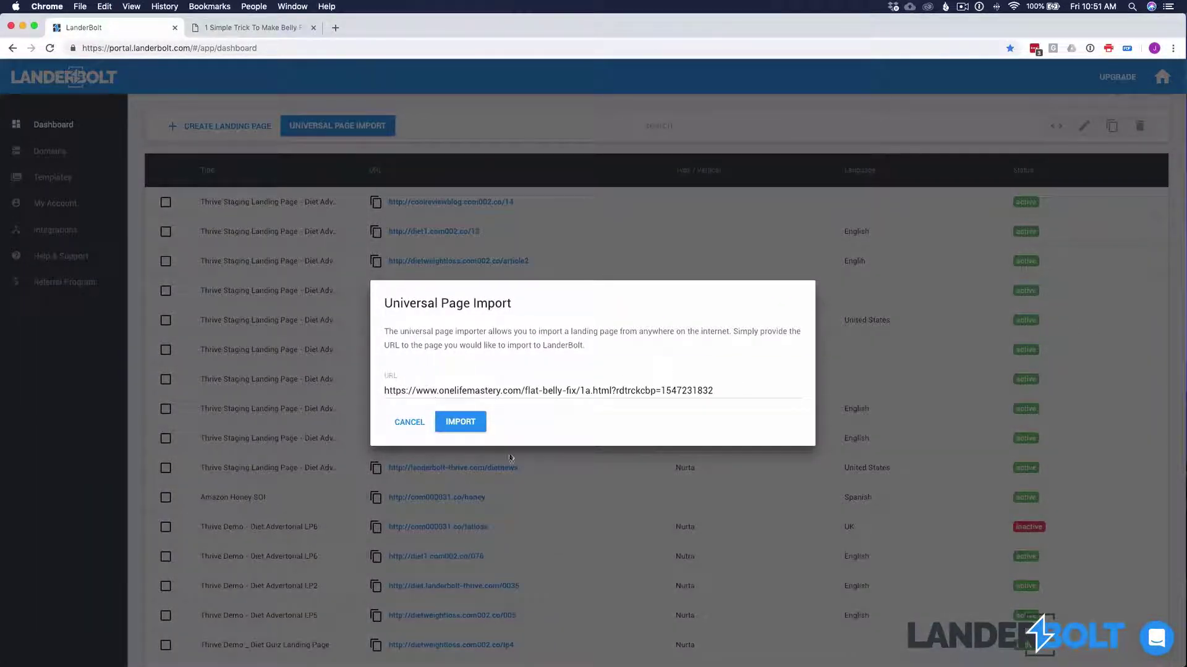
{"action": "left_click", "coordinate": [484, 417]}
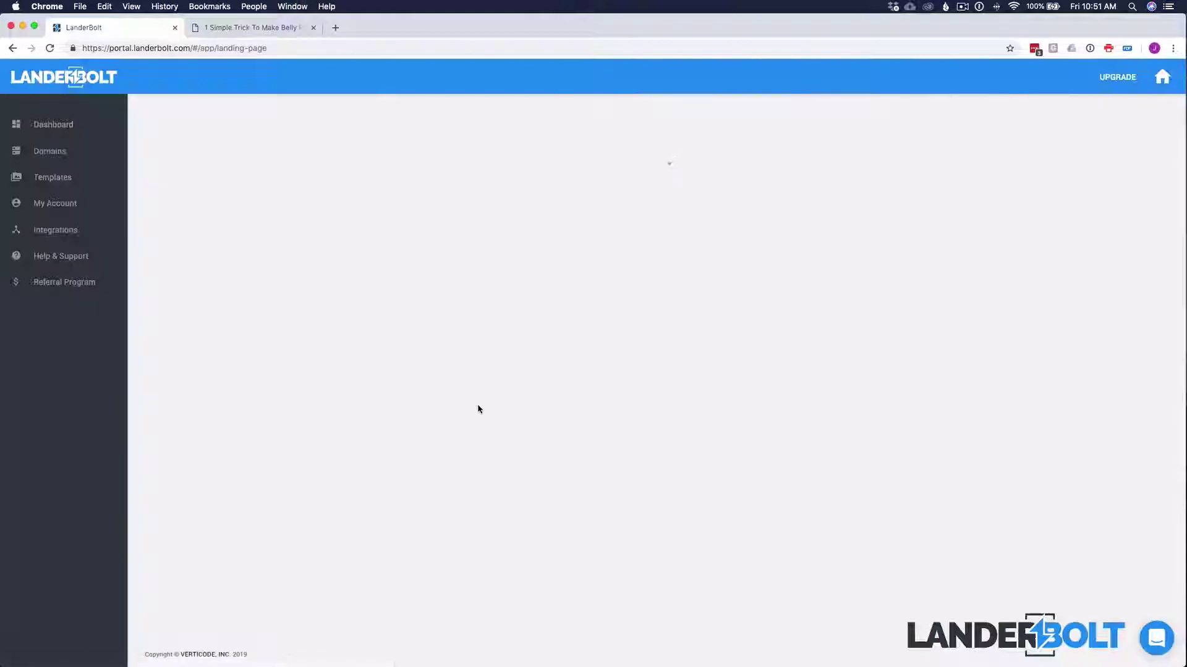
Import the landing page with title UVI 003, domain landerbolt-it.com, no subdomain and URL /uvi004
{"action": "left_click", "coordinate": [428, 192]}
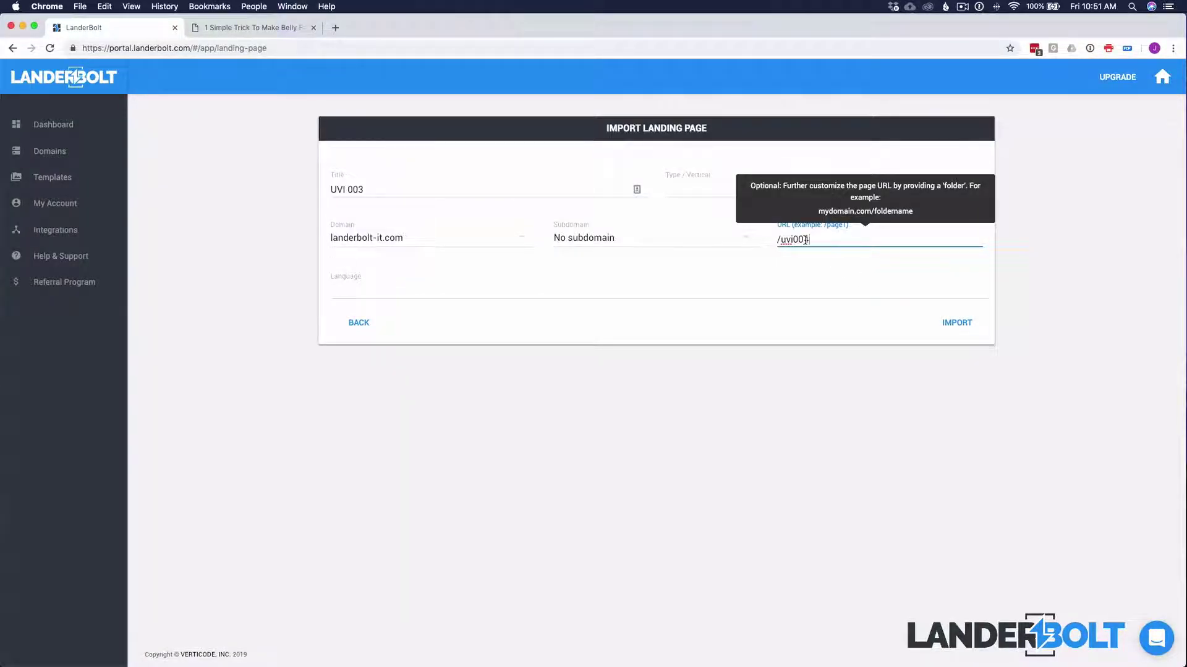
{"action": "left_click", "coordinate": [968, 321]}
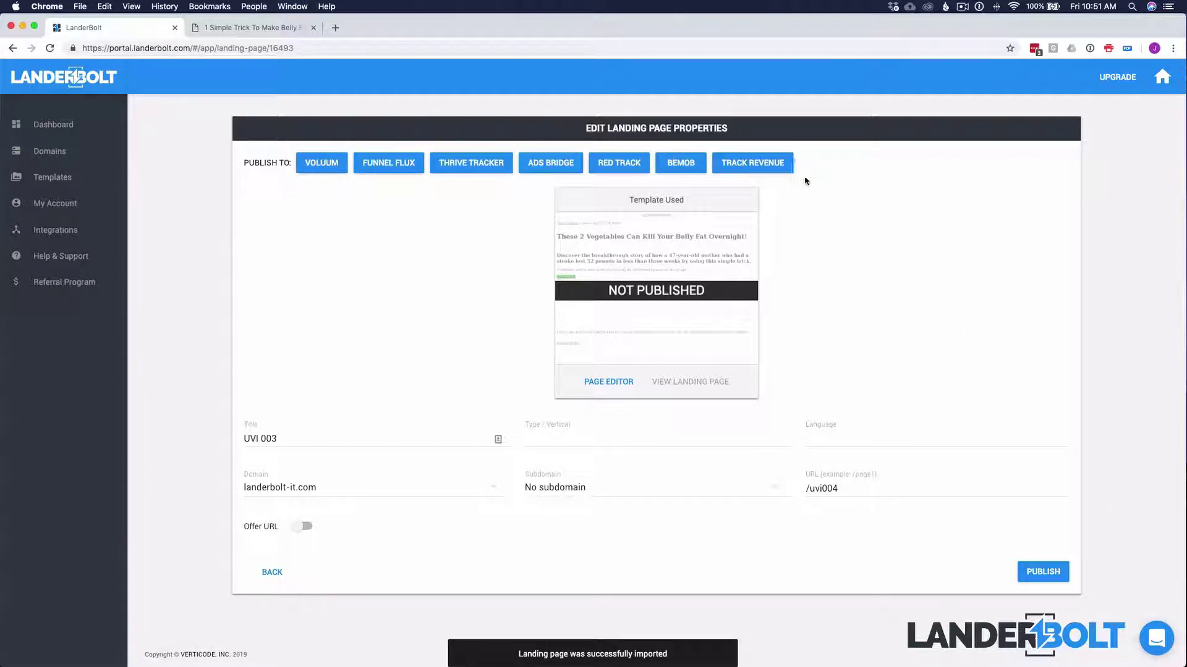
Publish the UVI 003 landing page and view the live page
{"action": "left_click", "coordinate": [323, 164]}
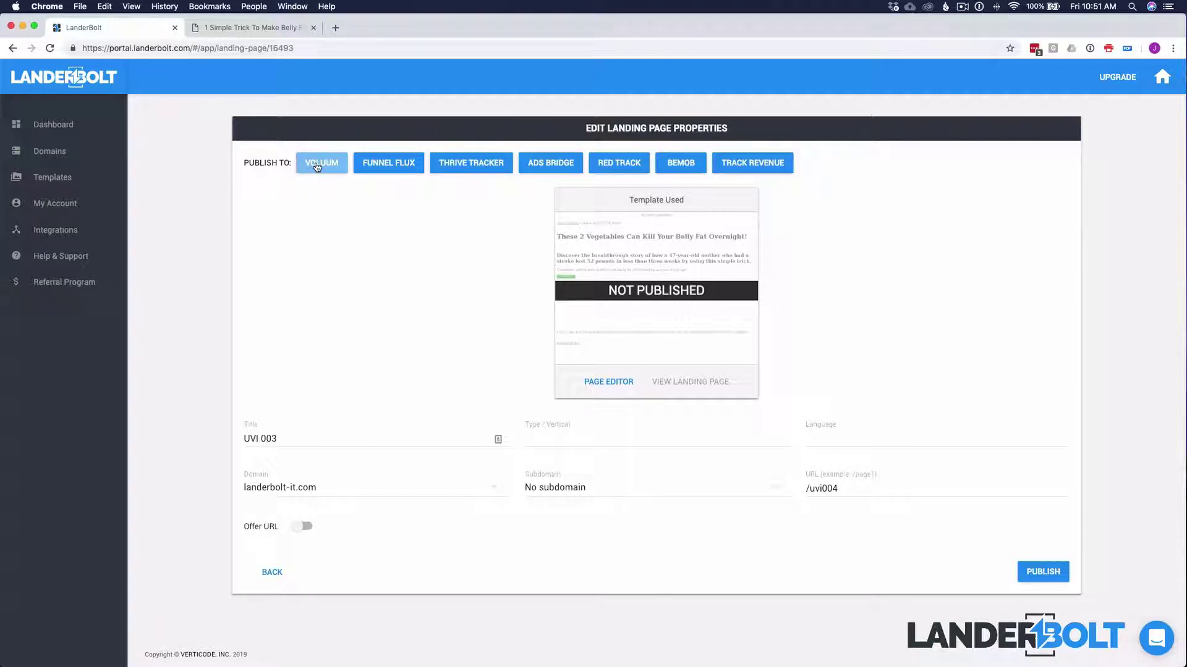
{"action": "left_click", "coordinate": [1043, 571]}
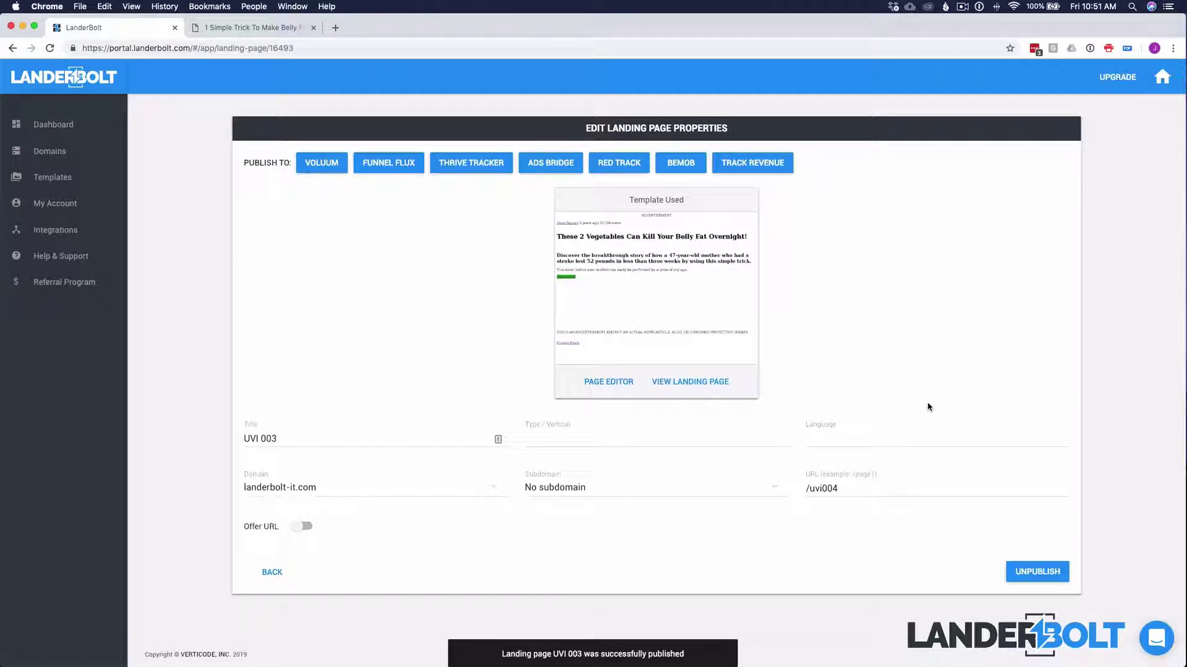
{"action": "left_click", "coordinate": [688, 386]}
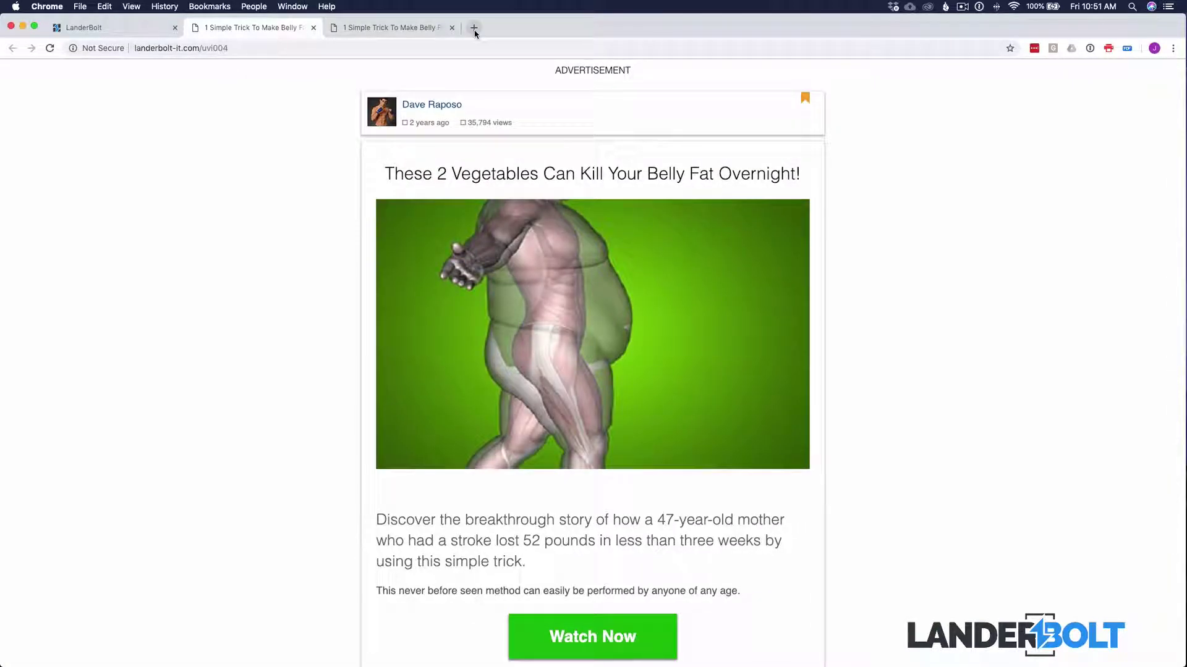
Analyze landerbolt-it.com/uvi004 with GTmetrix in a new tab, and rerun the speed test
{"action": "left_click", "coordinate": [474, 30]}
{"action": "type", "text": "gt"}
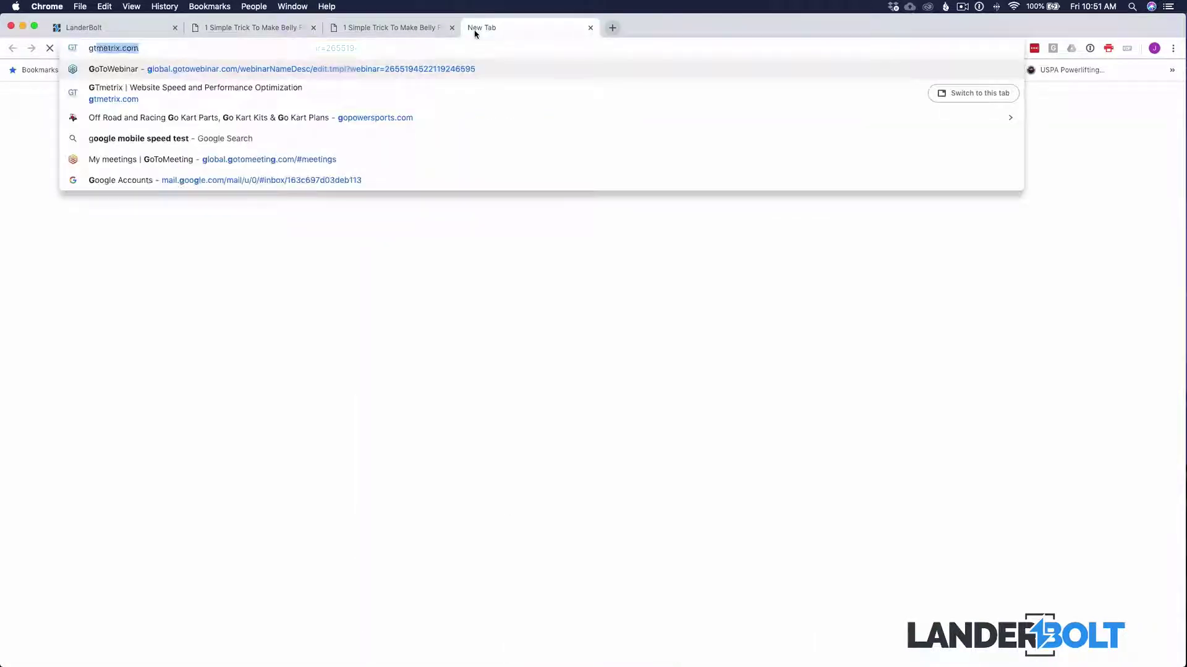
{"action": "left_click", "coordinate": [341, 77]}
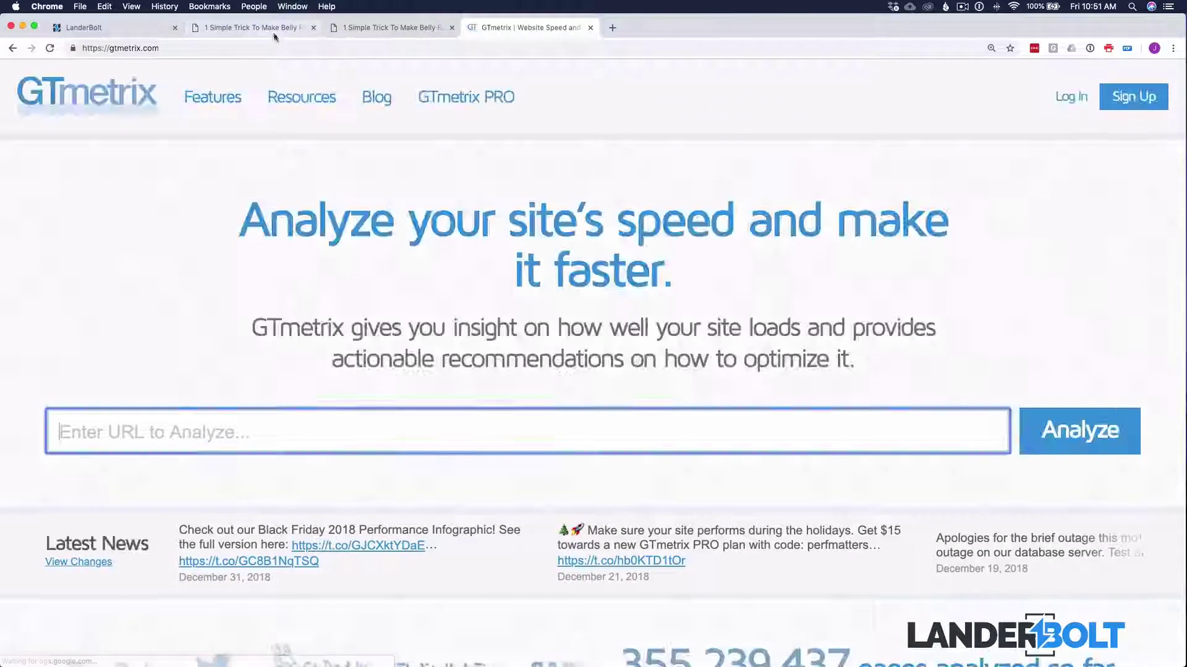
{"action": "left_click", "coordinate": [272, 30]}
{"action": "left_click", "coordinate": [265, 47]}
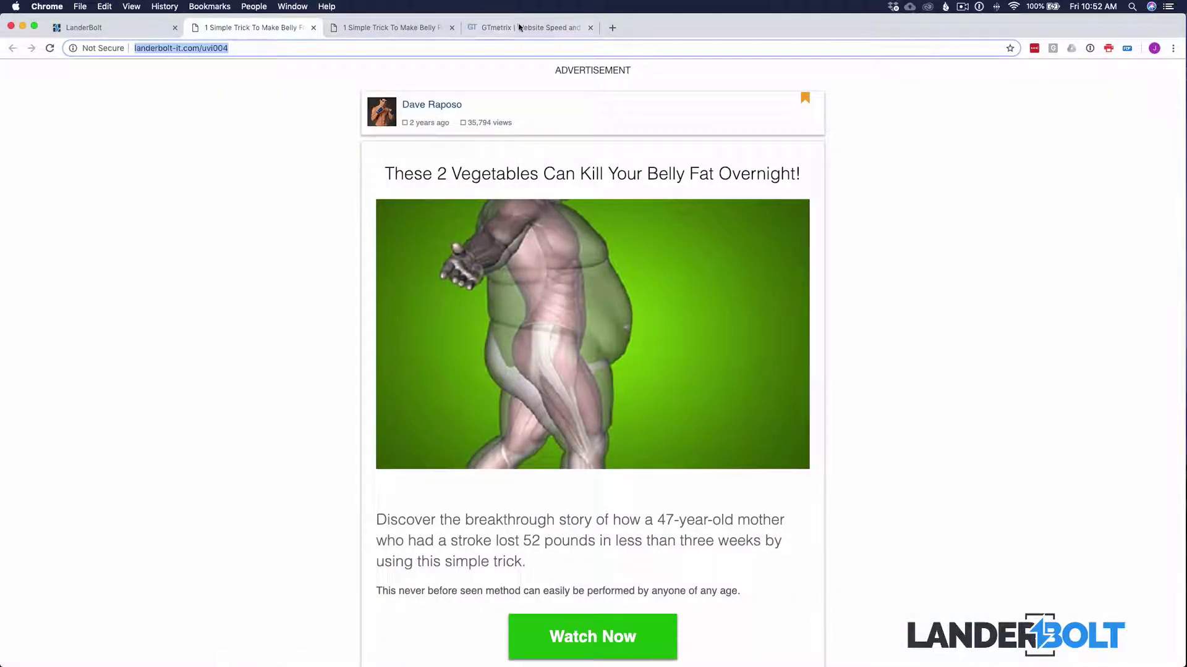
{"action": "left_click", "coordinate": [525, 28]}
{"action": "left_click", "coordinate": [355, 436]}
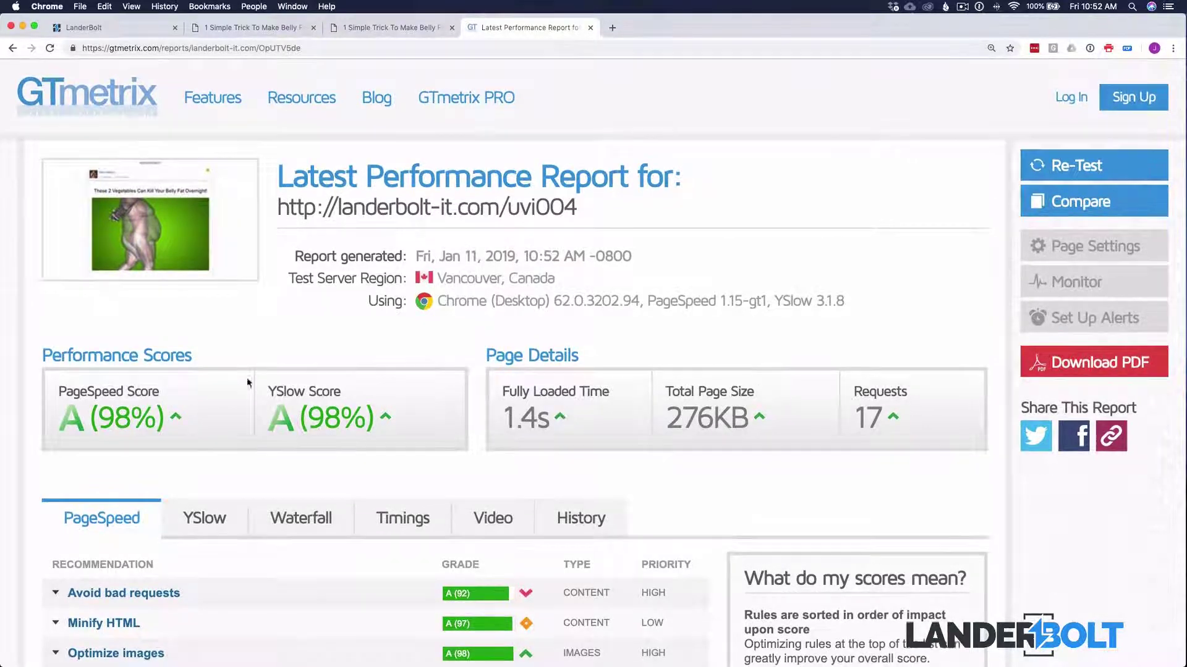
{"action": "scroll", "coordinate": [882, 252], "scroll_direction": "down", "scroll_amount": 1}
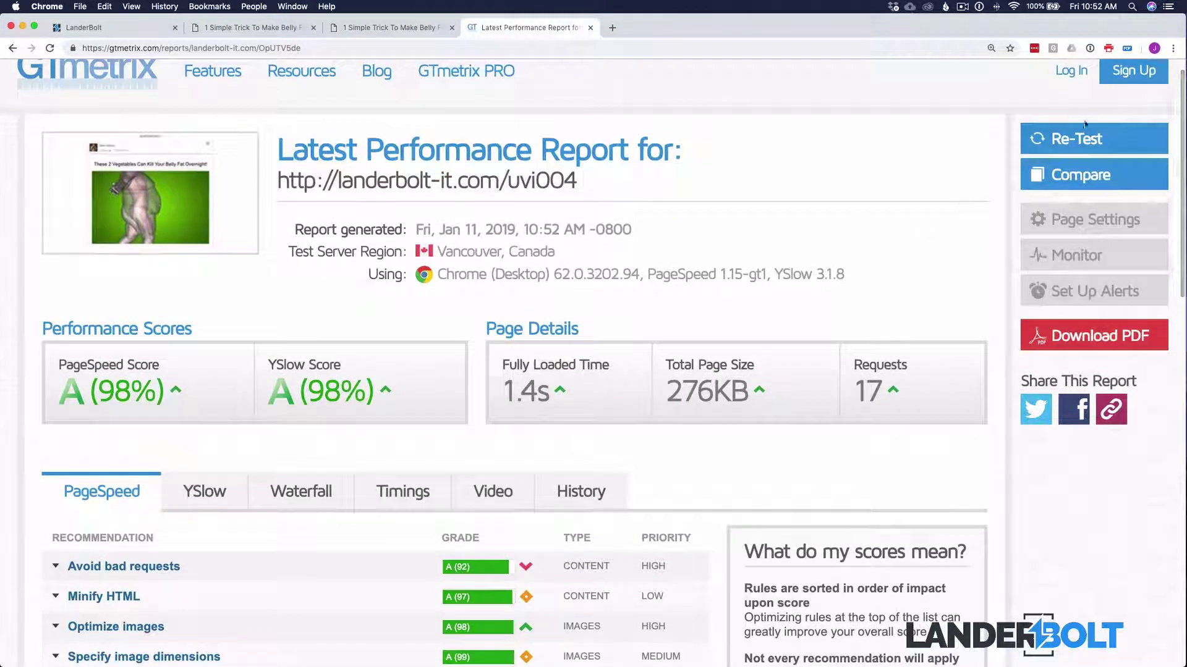
{"action": "left_click", "coordinate": [1083, 141]}
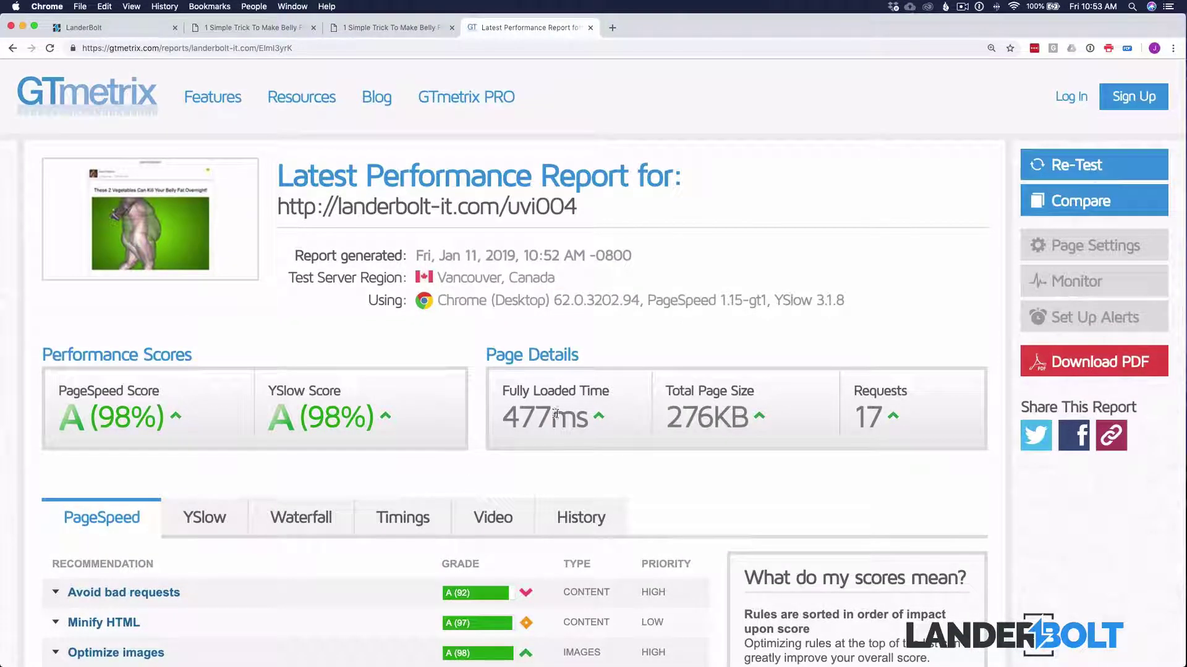
Compare the GTmetrix report with the original onelifemastery.com flat-belly-fix page and examine the two pages' speed results
{"action": "left_click", "coordinate": [1059, 201]}
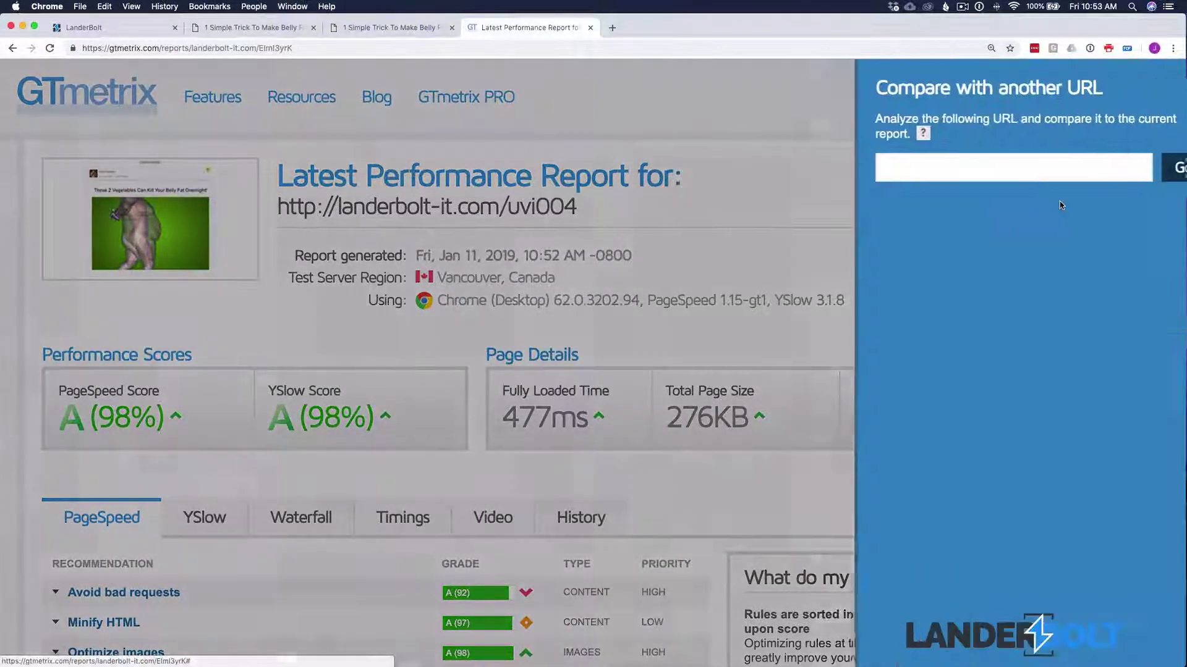
{"action": "left_click", "coordinate": [364, 27]}
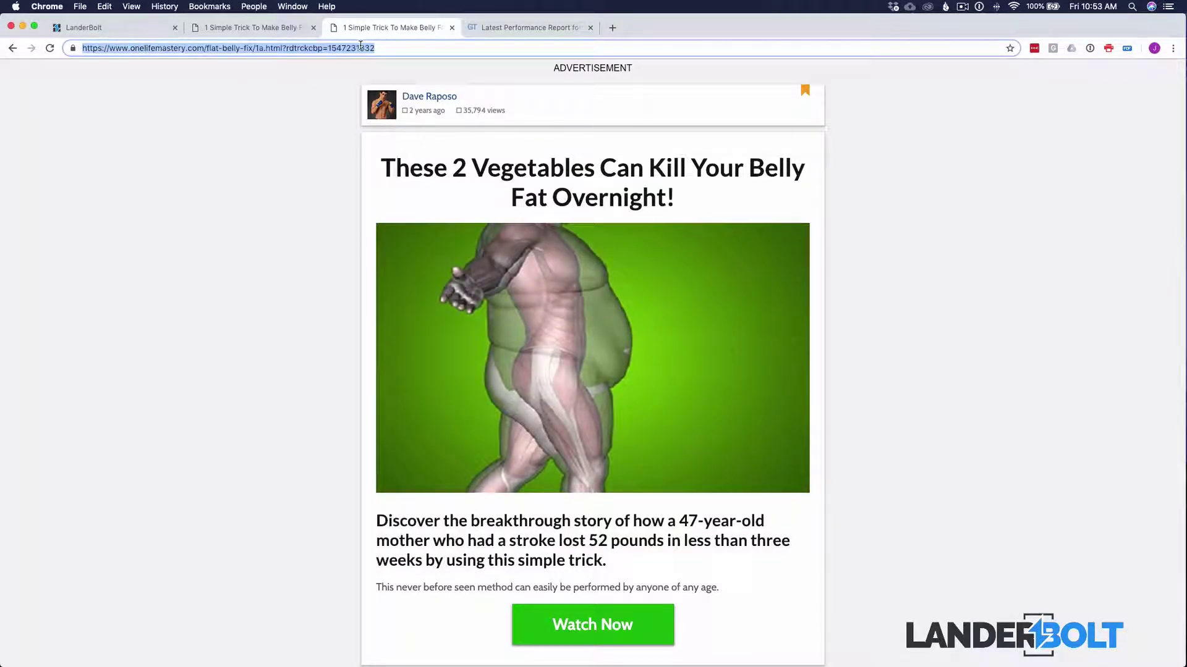
{"action": "left_click", "coordinate": [528, 28]}
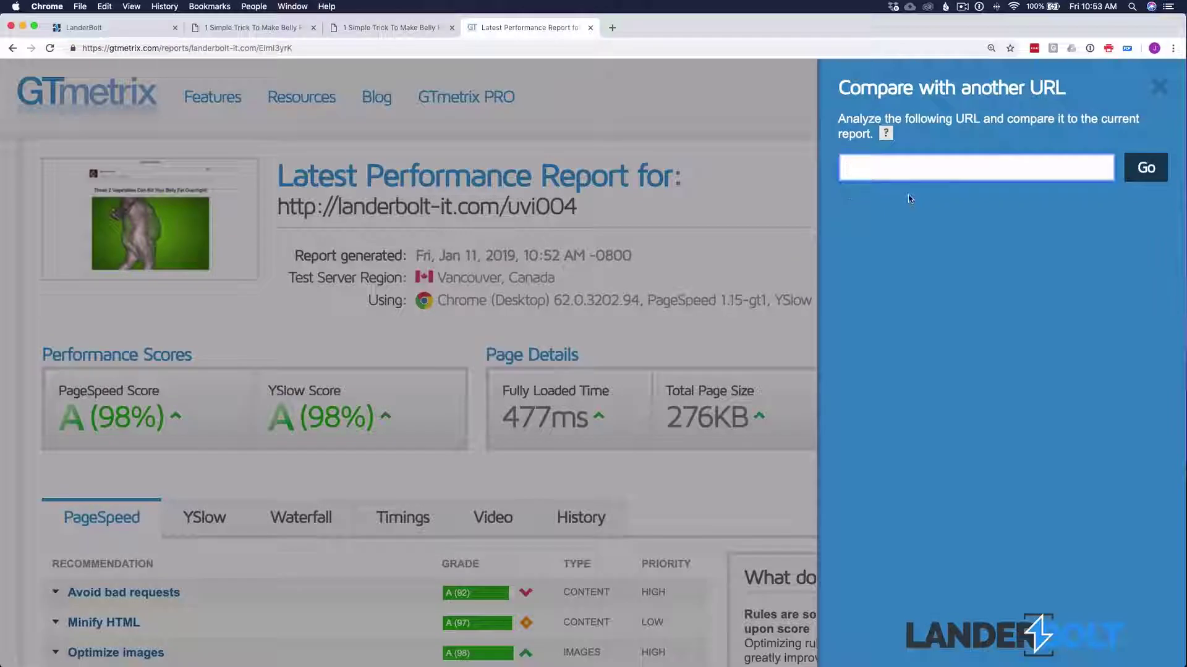
{"action": "key", "text": "ctrl+v"}
{"action": "left_click", "coordinate": [1145, 167]}
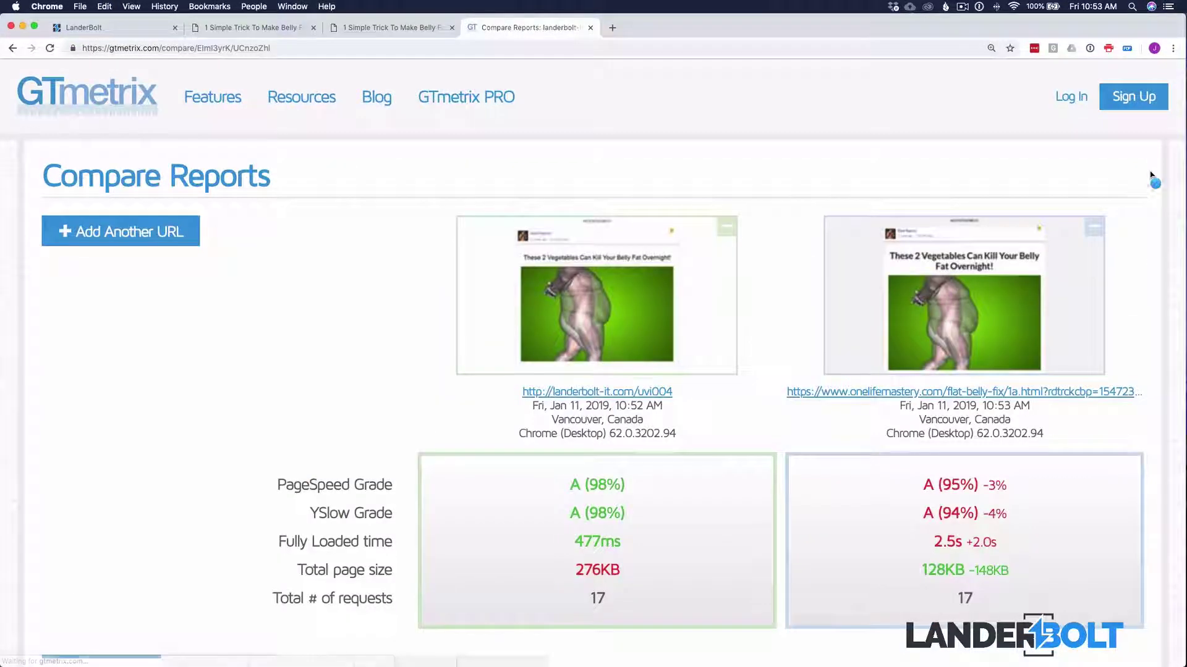
{"action": "key", "text": "super+plus"}
{"action": "key", "text": "super+plus"}
{"action": "key", "text": "super+plus"}
{"action": "key", "text": "super+plus"}
{"action": "key", "text": "super+plus"}
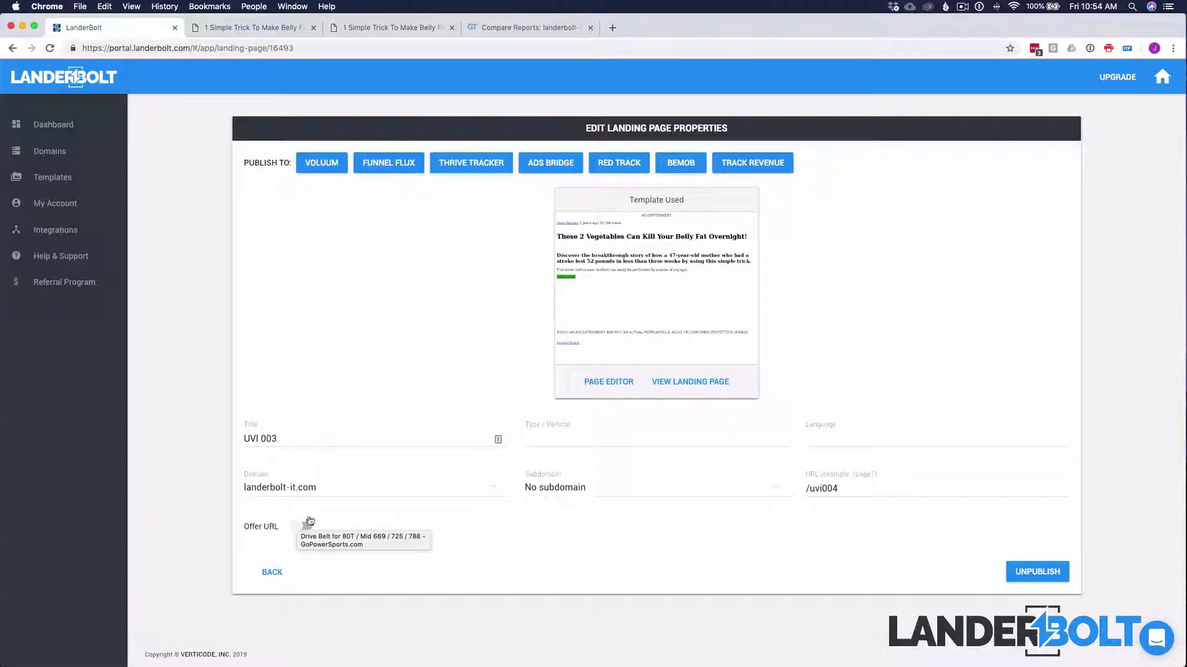
Open the UVI 003 landing page in LanderBolt's page editor and preview it at laptop, desktop and mobile sizes
{"action": "left_click", "coordinate": [392, 164]}
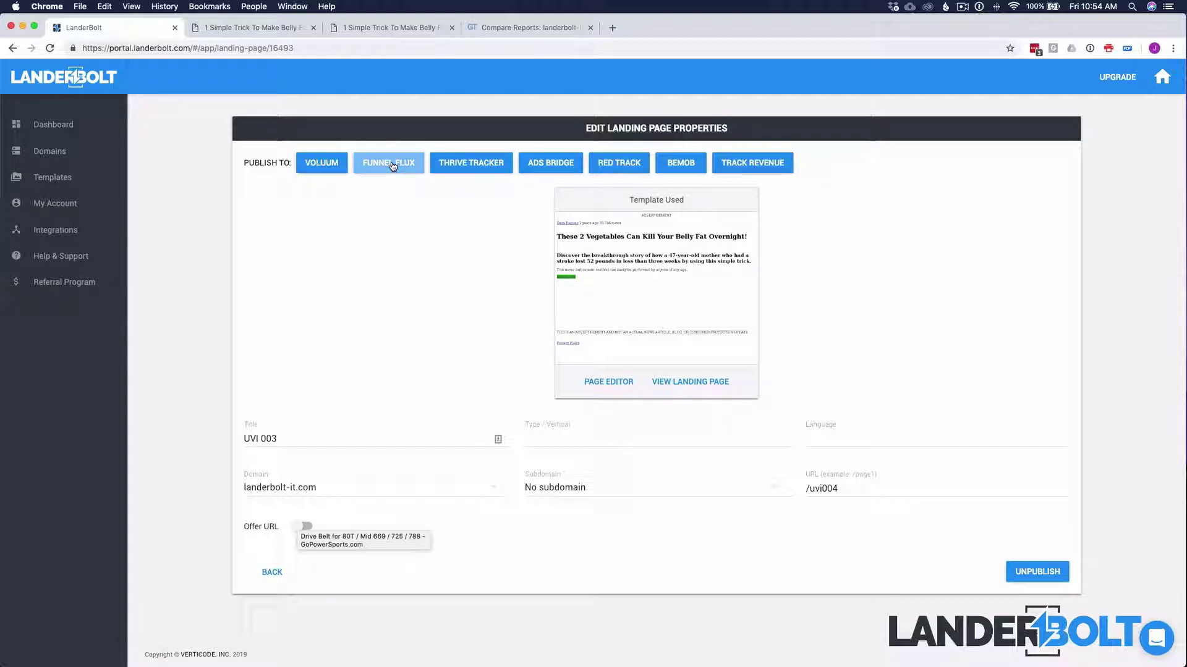
{"action": "left_click", "coordinate": [621, 389]}
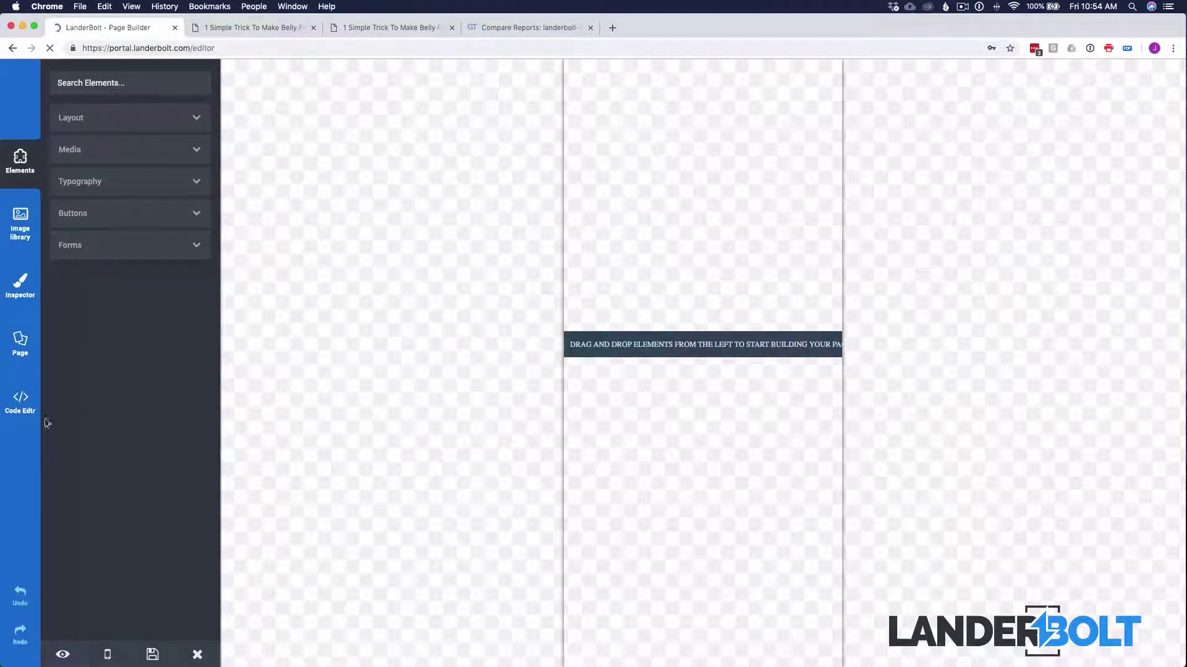
{"action": "left_click", "coordinate": [107, 654]}
{"action": "left_click", "coordinate": [154, 535]}
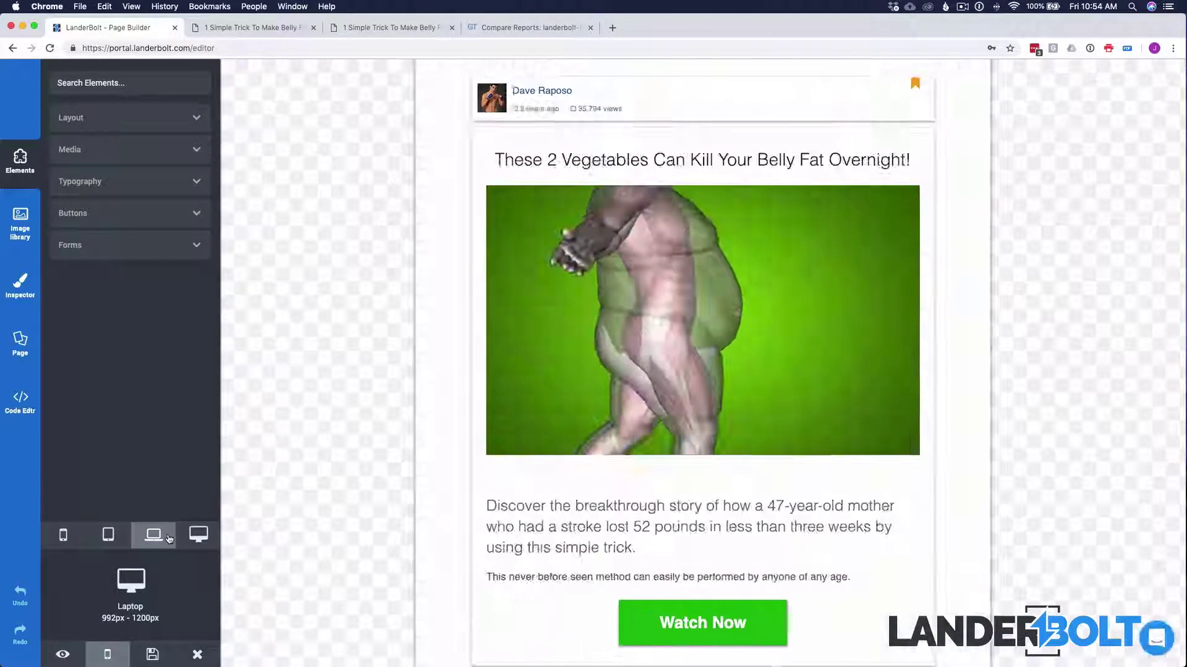
{"action": "left_click", "coordinate": [199, 535]}
{"action": "left_click", "coordinate": [63, 535]}
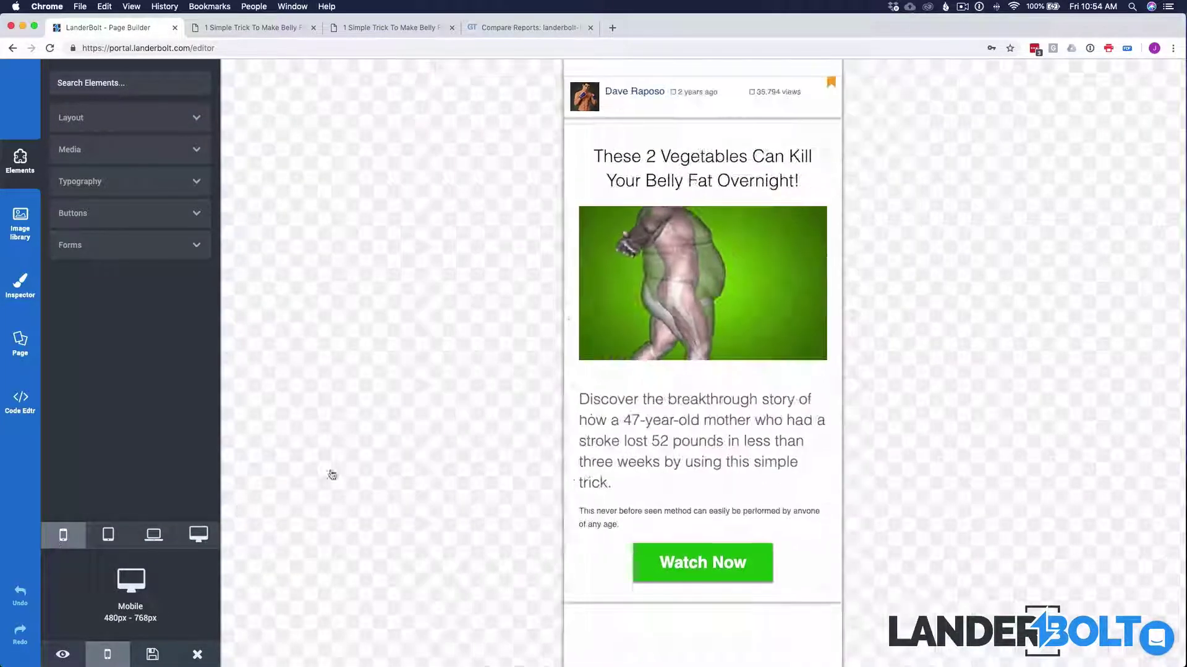
{"action": "left_click", "coordinate": [599, 280]}
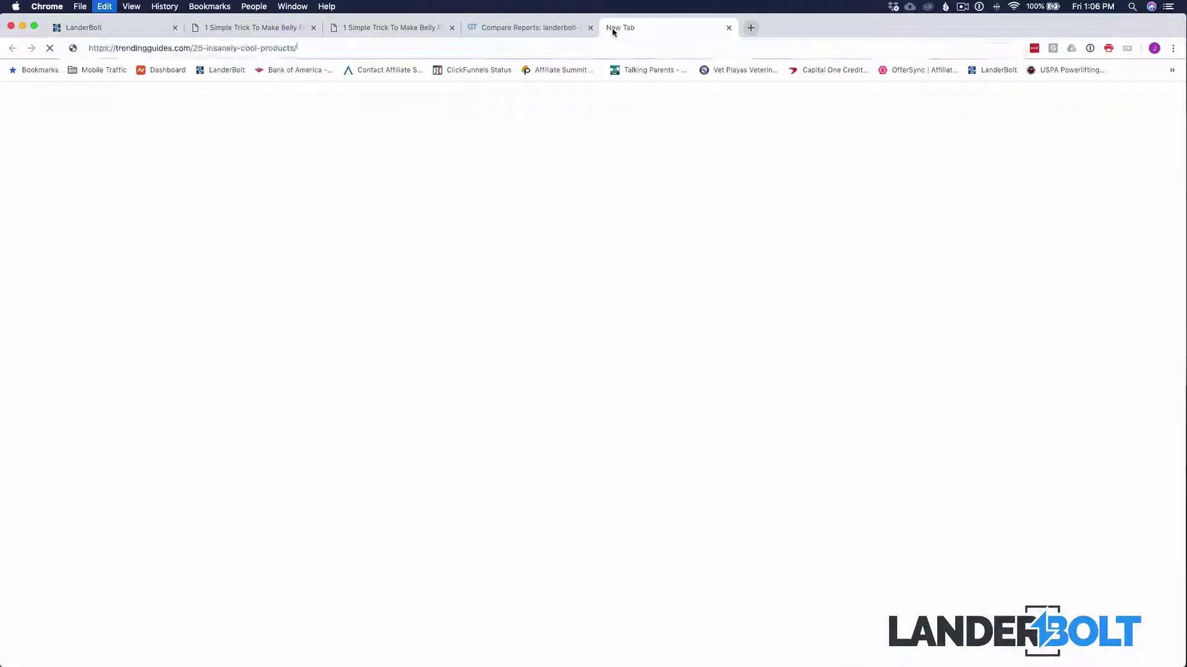
{"action": "key", "text": "Return"}
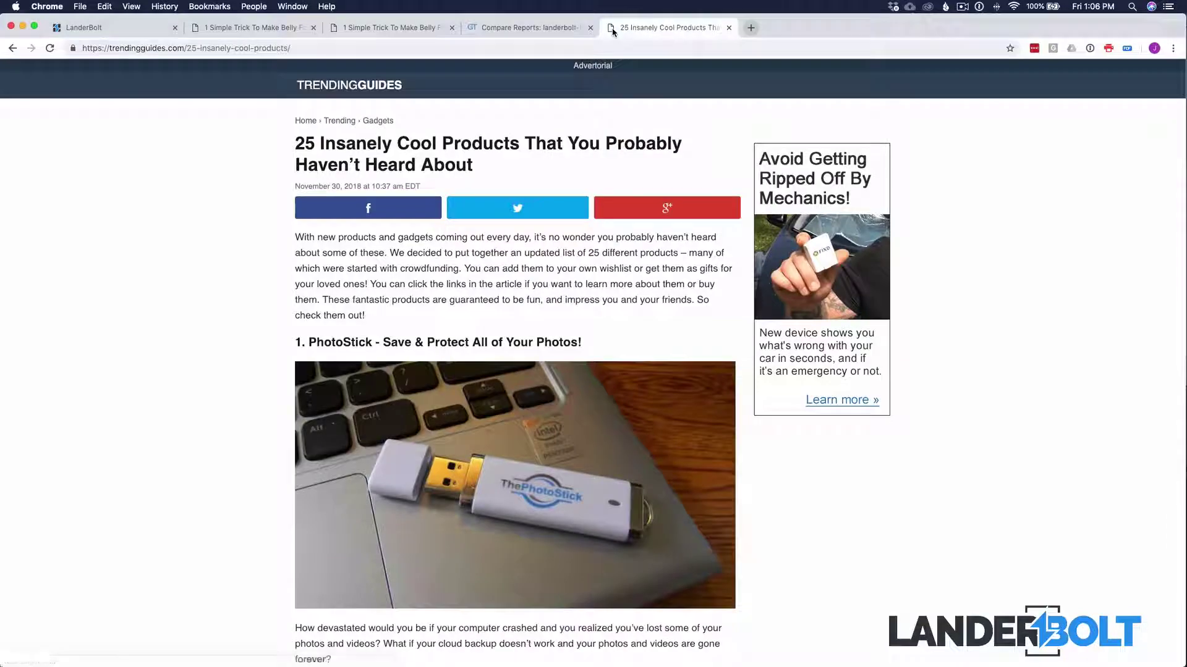
{"action": "scroll", "coordinate": [476, 228], "scroll_direction": "down", "scroll_amount": 12}
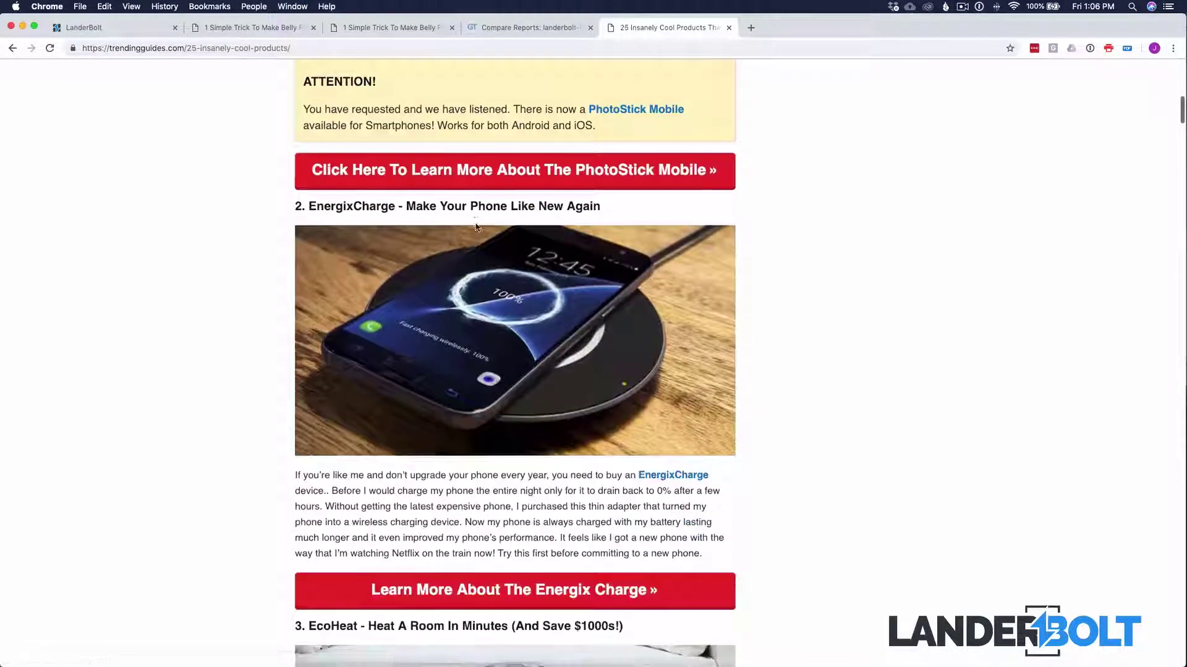
{"action": "scroll", "coordinate": [476, 227], "scroll_direction": "down", "scroll_amount": 20}
{"action": "scroll", "coordinate": [476, 440], "scroll_direction": "up", "scroll_amount": 6}
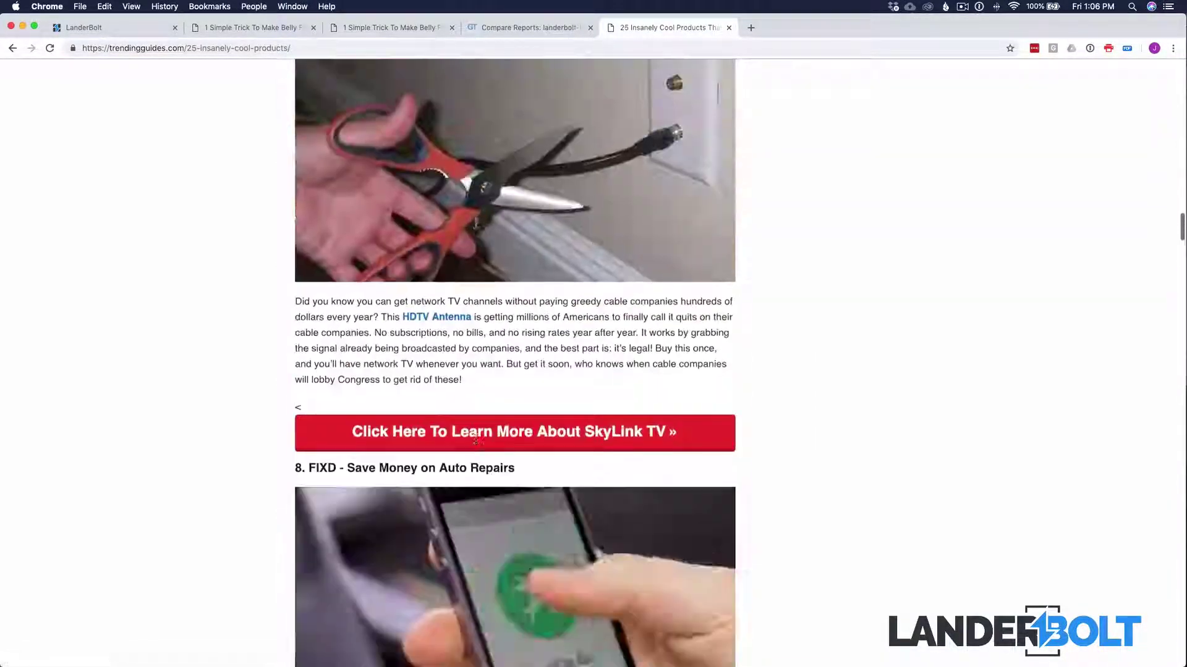
{"action": "scroll", "coordinate": [475, 440], "scroll_direction": "down", "scroll_amount": 2}
{"action": "scroll", "coordinate": [436, 359], "scroll_direction": "up", "scroll_amount": 1}
{"action": "scroll", "coordinate": [436, 352], "scroll_direction": "down", "scroll_amount": 5}
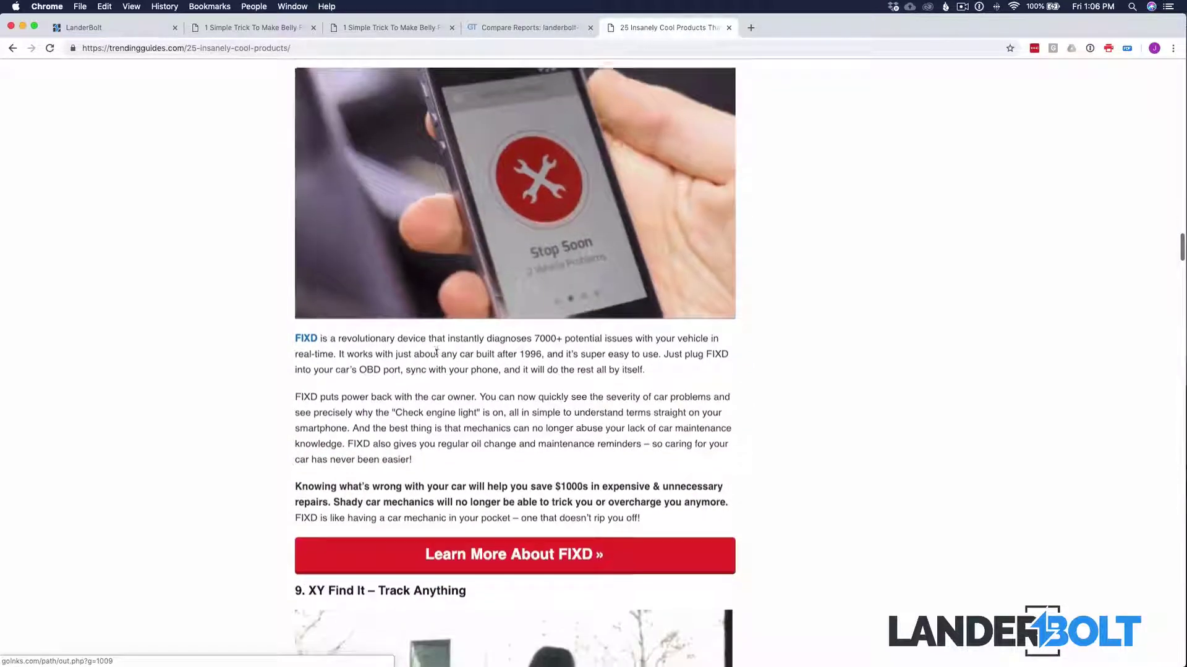
{"action": "scroll", "coordinate": [436, 352], "scroll_direction": "down", "scroll_amount": 1}
Copy the trendingguides.com/25-insanely-cool-products/ address and submit it to LanderBolt's Universal Page Import
{"action": "left_click", "coordinate": [243, 48]}
{"action": "key", "text": "super+c"}
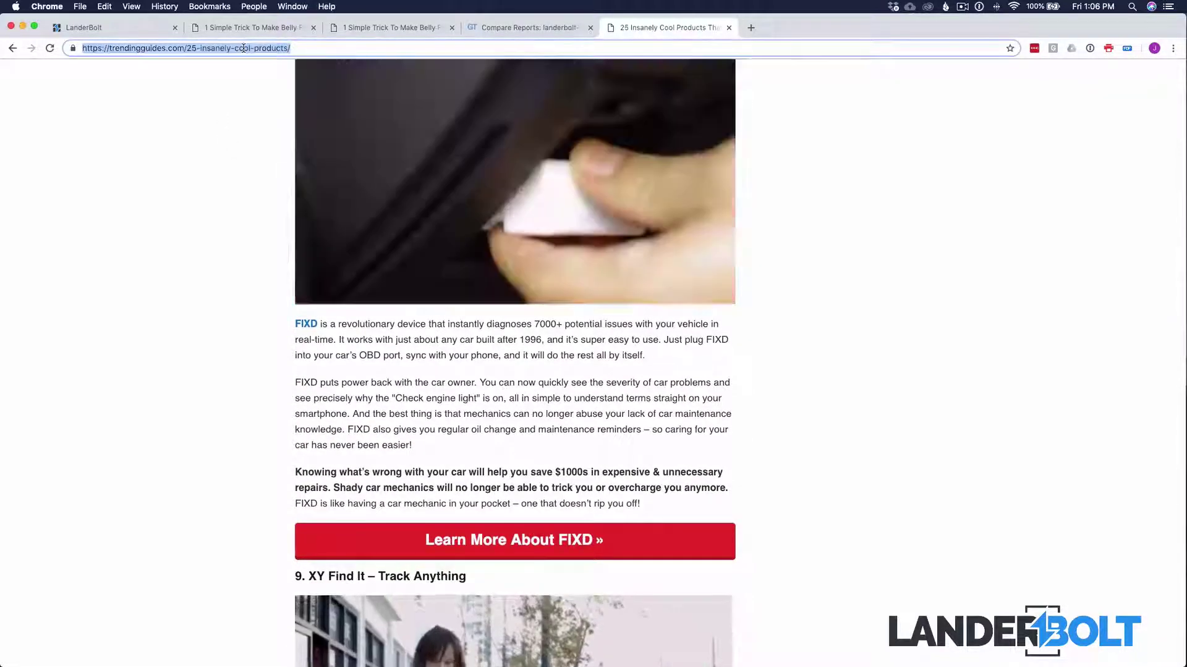
{"action": "left_click", "coordinate": [111, 27]}
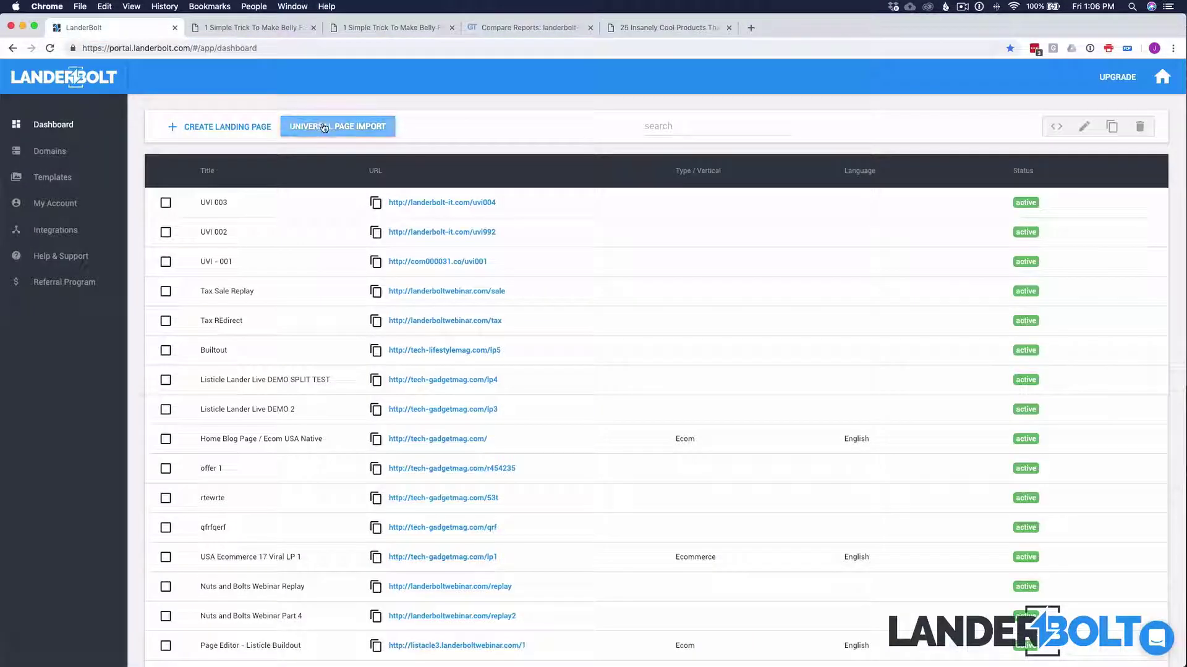
{"action": "left_click", "coordinate": [323, 128]}
{"action": "left_click", "coordinate": [458, 390]}
{"action": "key", "text": "super+v"}
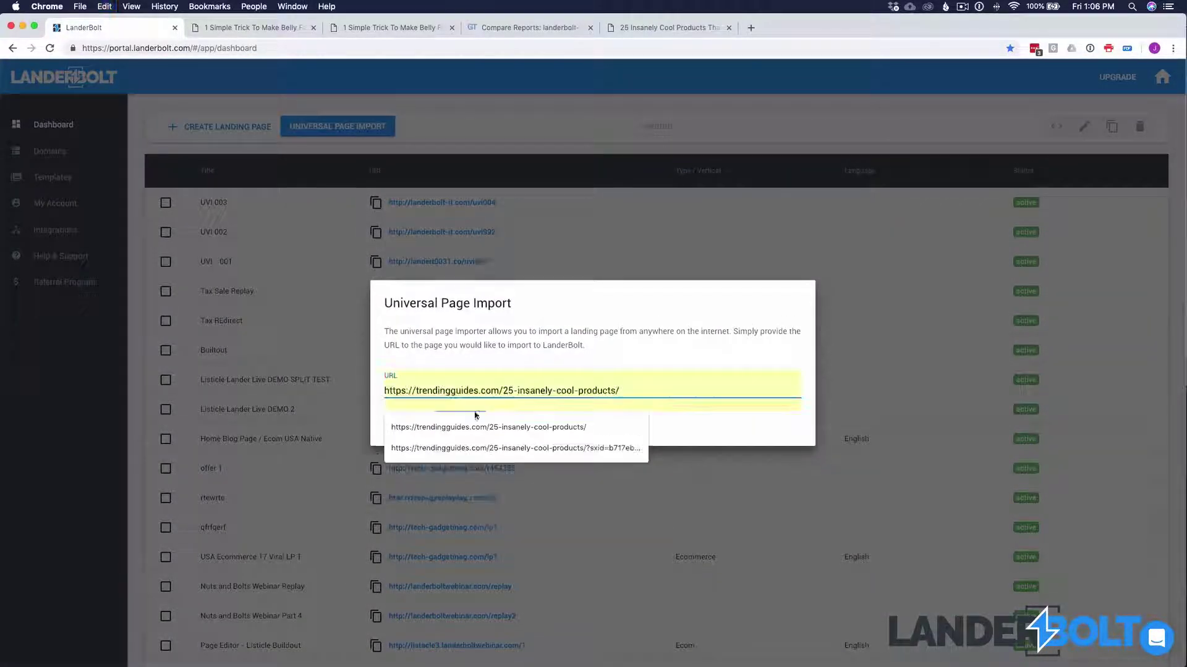
{"action": "key", "text": "Escape"}
{"action": "left_click", "coordinate": [460, 422]}
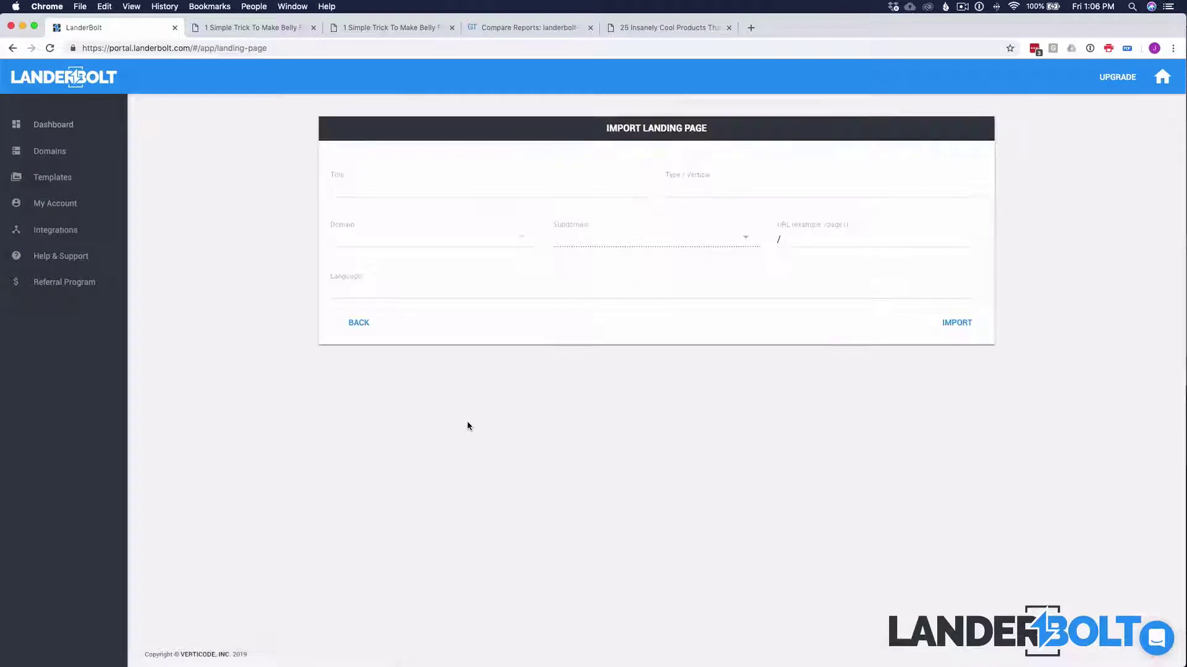
Import the page with the title UVPA, domain landerbolt-it.com, no subdomain and the URL path /UVPQE
{"action": "left_click", "coordinate": [432, 188]}
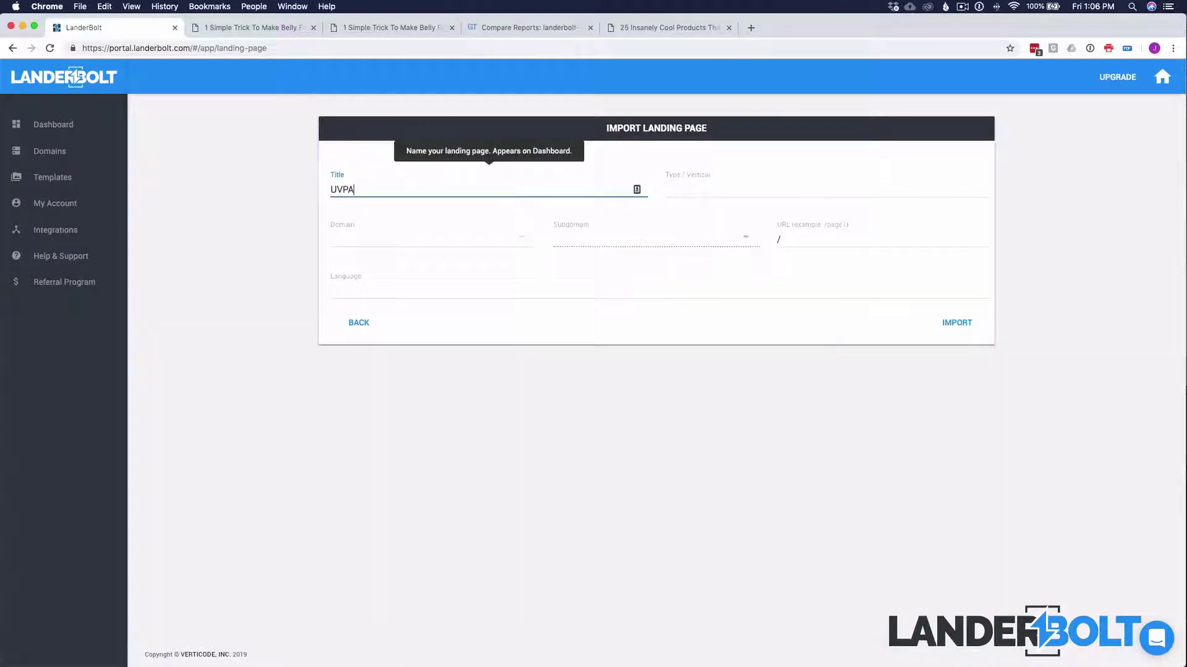
{"action": "left_click", "coordinate": [423, 241]}
{"action": "left_click", "coordinate": [384, 235]}
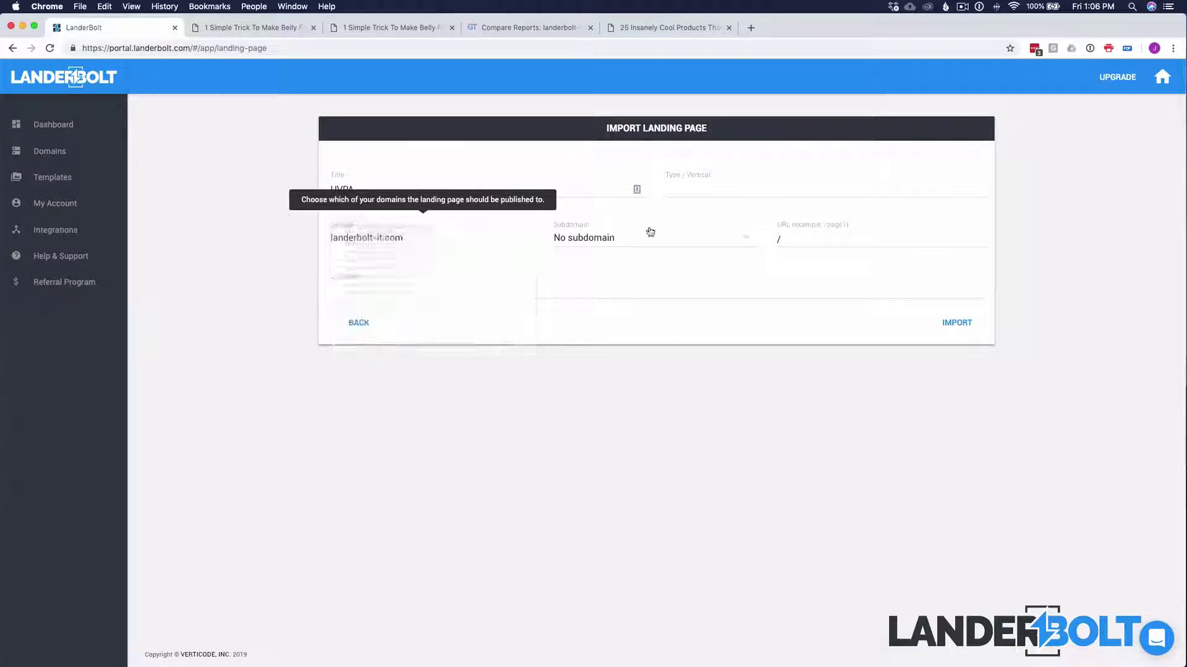
{"action": "left_click", "coordinate": [804, 242]}
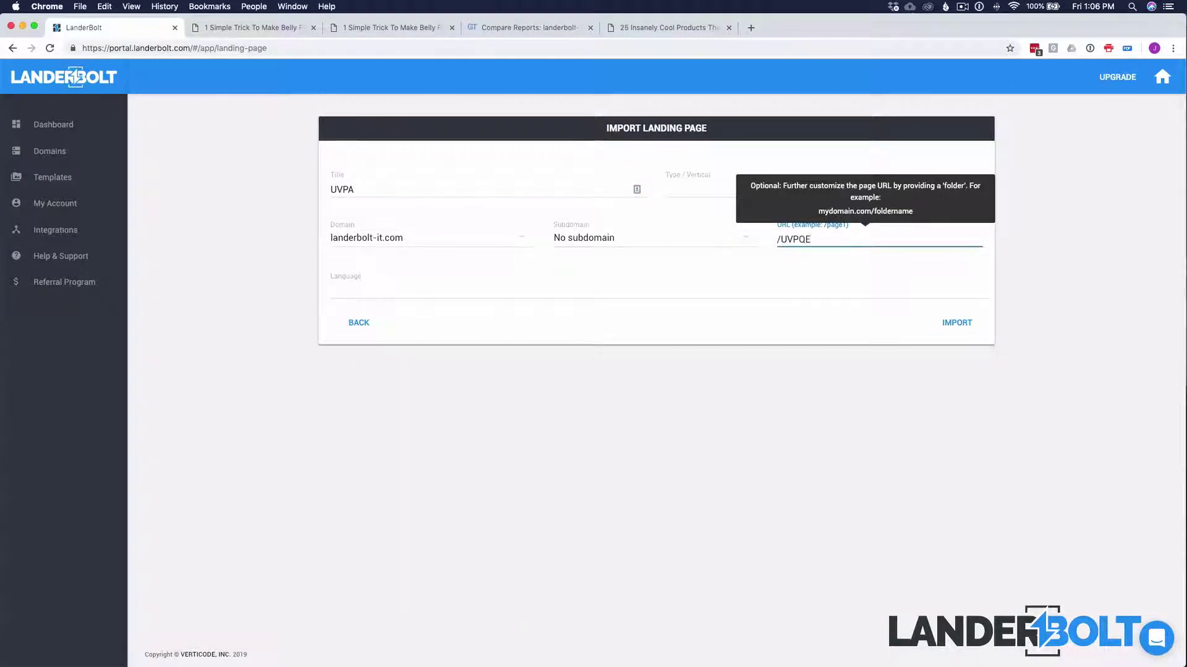
{"action": "left_click", "coordinate": [955, 322]}
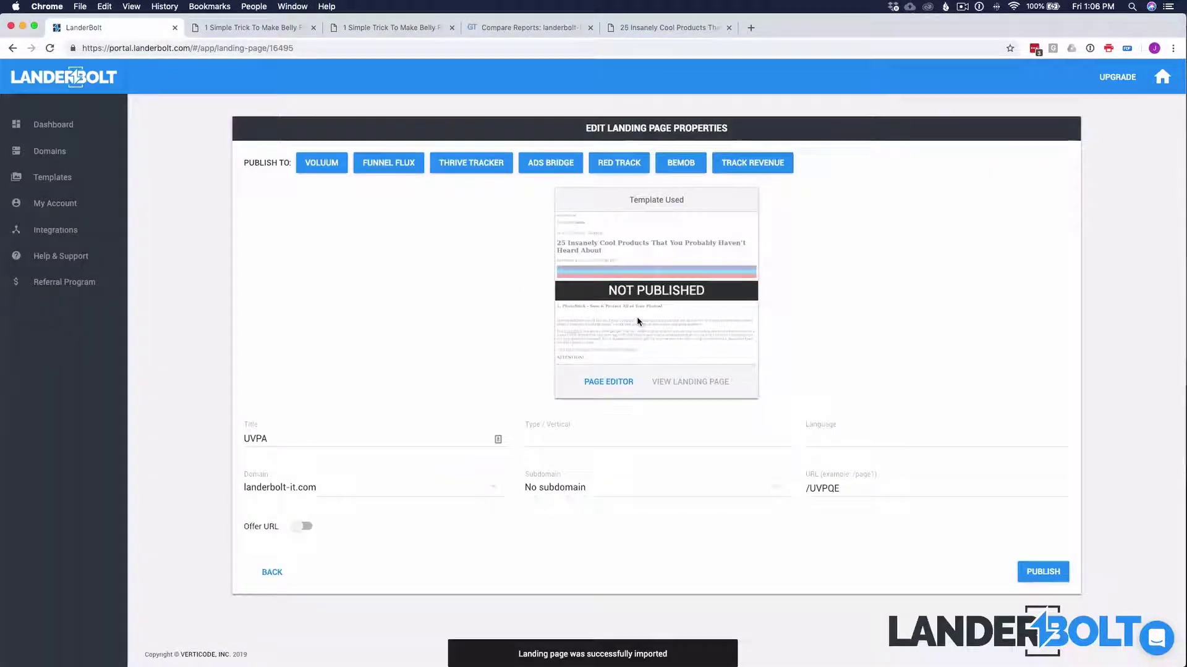
{"action": "left_click", "coordinate": [1044, 572]}
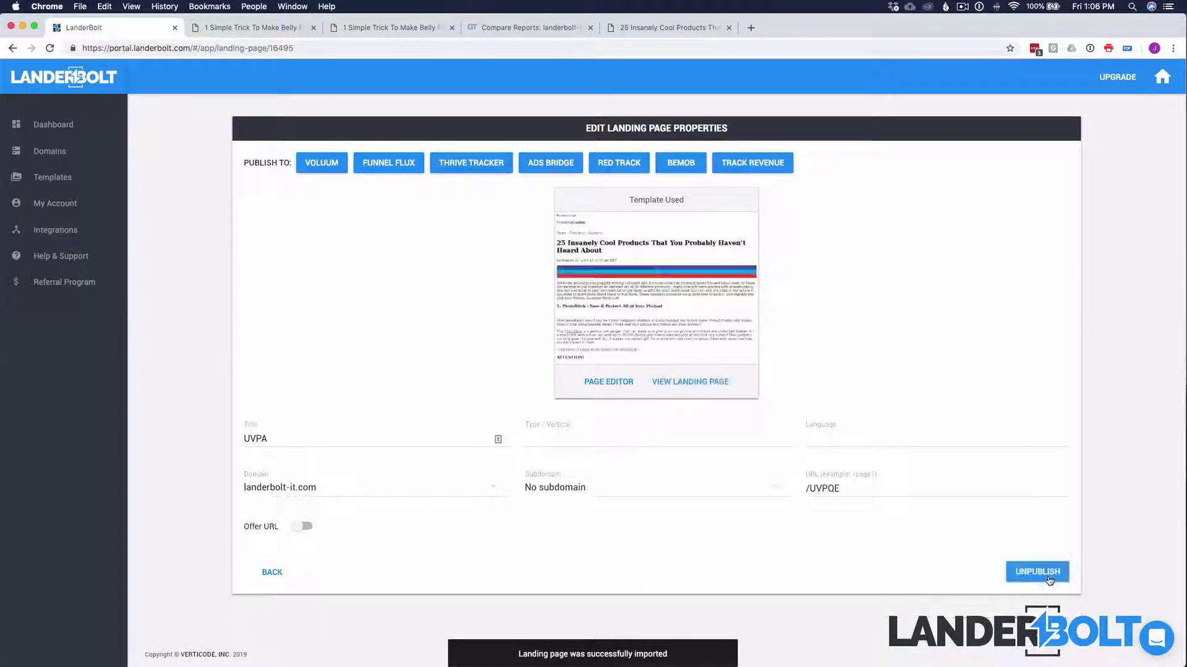
{"action": "left_click", "coordinate": [443, 161]}
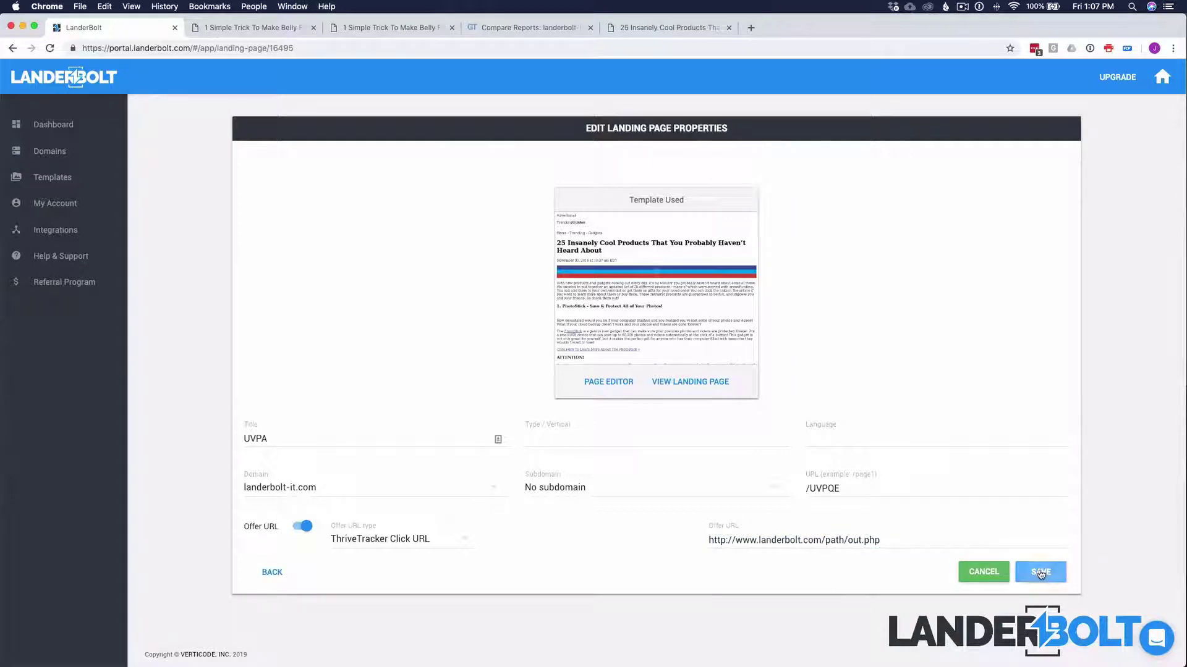
{"action": "left_click", "coordinate": [1041, 572]}
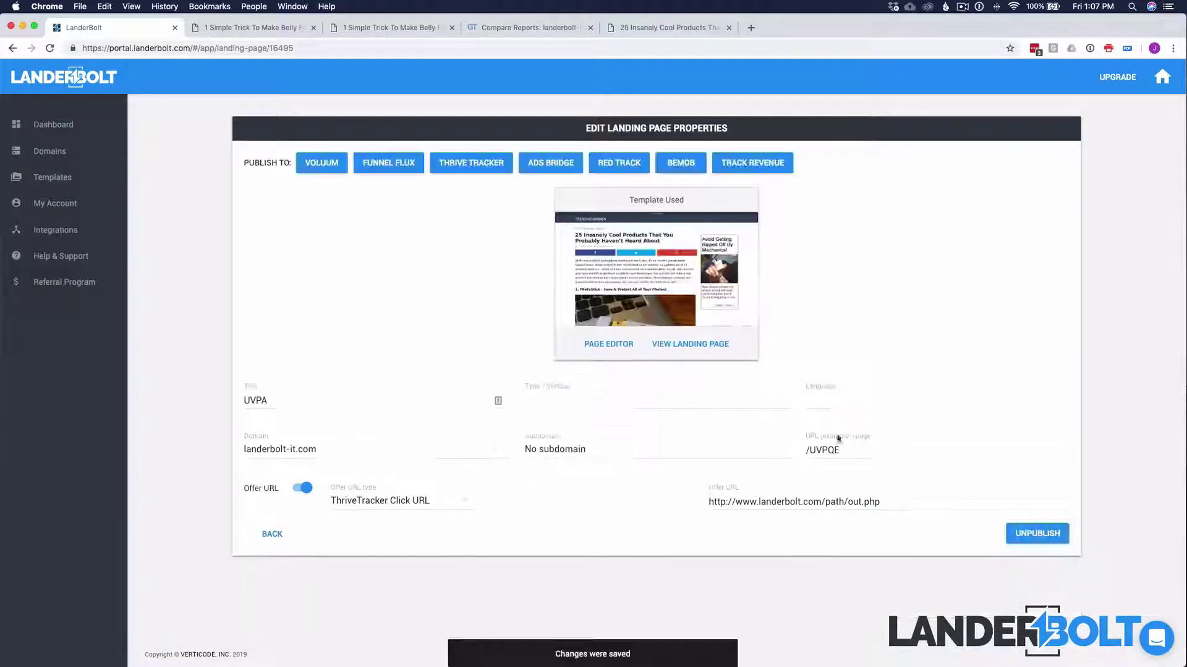
Open the published landerbolt-it.com/UVPQE landing page and look through its product listings
{"action": "left_click", "coordinate": [675, 343]}
{"action": "scroll", "coordinate": [606, 329], "scroll_direction": "down", "scroll_amount": 12}
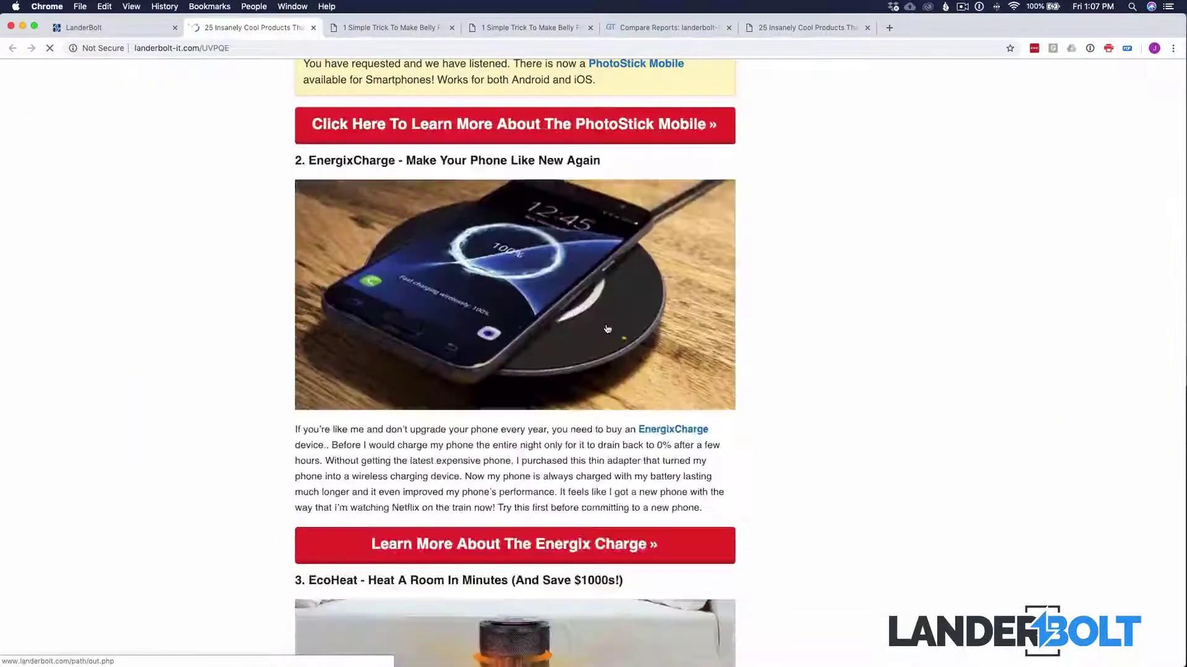
{"action": "scroll", "coordinate": [606, 329], "scroll_direction": "up", "scroll_amount": 10}
{"action": "scroll", "coordinate": [606, 329], "scroll_direction": "down", "scroll_amount": 12}
{"action": "scroll", "coordinate": [606, 329], "scroll_direction": "down", "scroll_amount": 20}
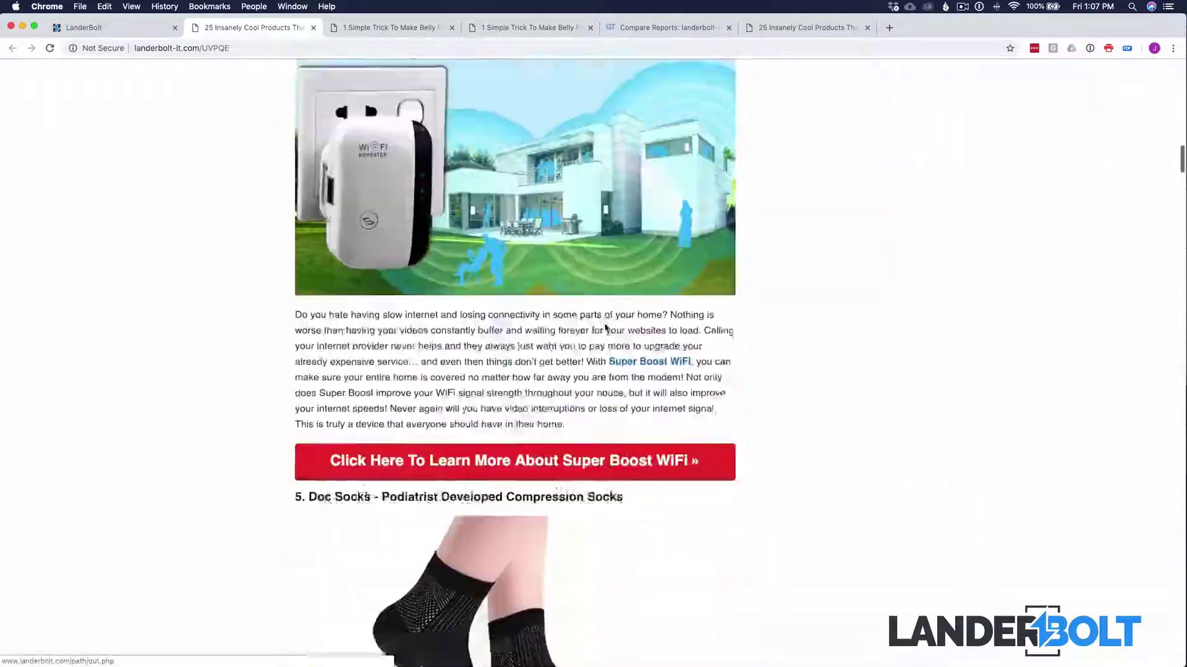
{"action": "scroll", "coordinate": [605, 328], "scroll_direction": "down", "scroll_amount": 20}
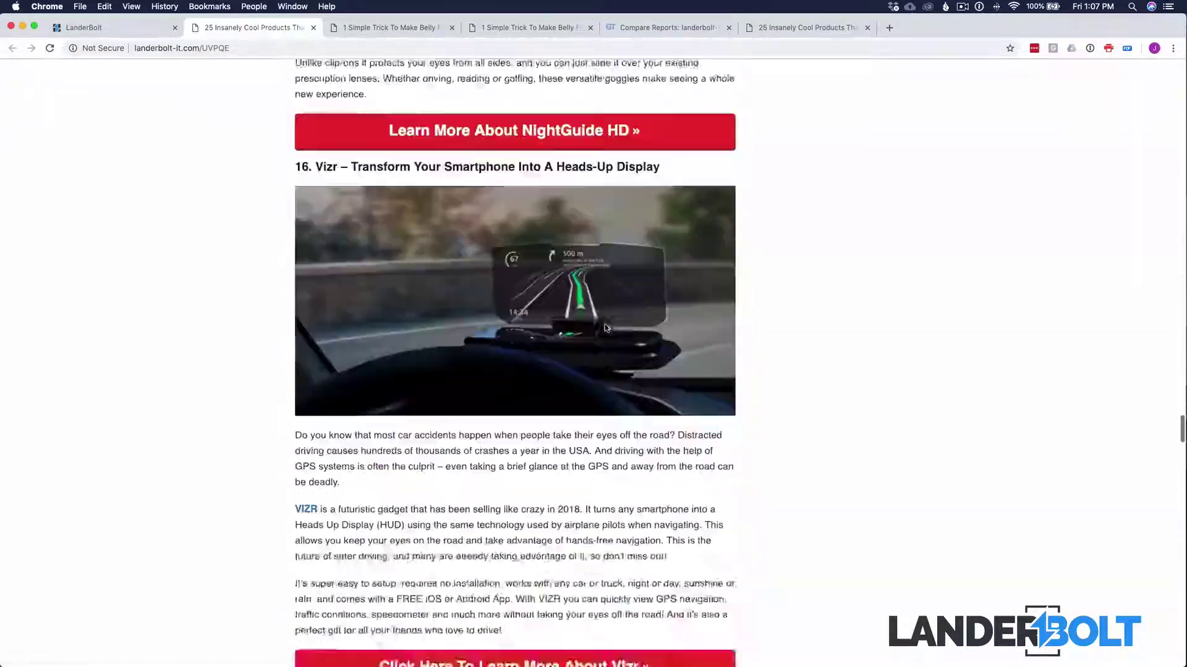
{"action": "scroll", "coordinate": [606, 329], "scroll_direction": "up", "scroll_amount": 20}
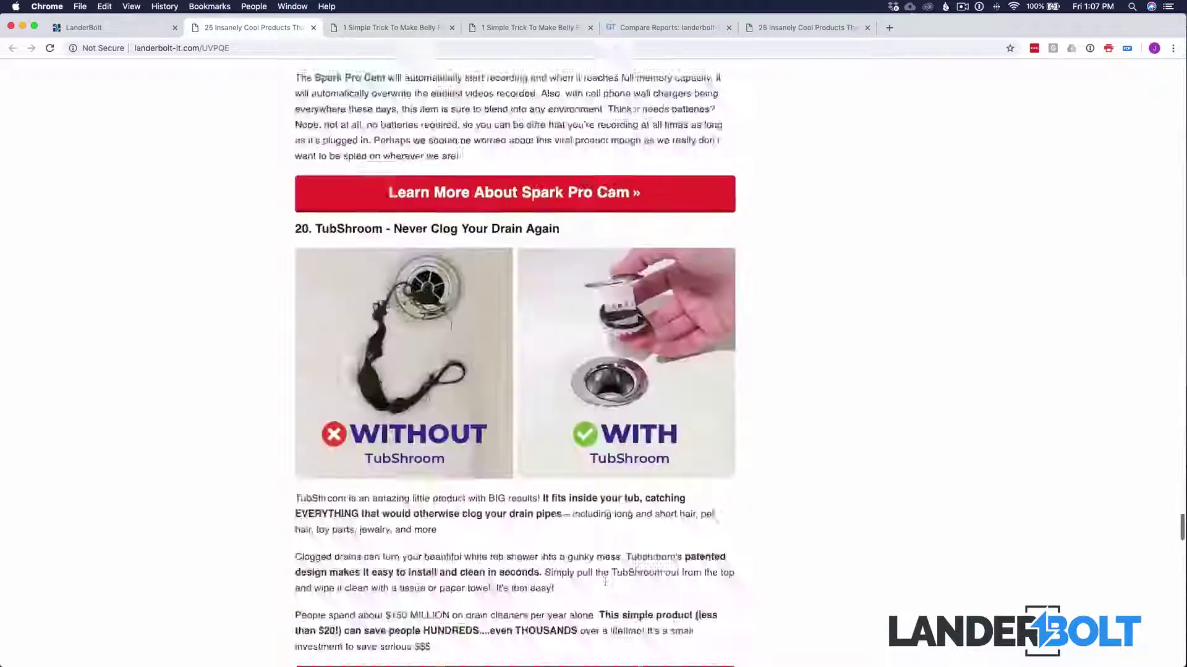
Copy the published landerbolt-it.com/UVPQE address and submit it to GTmetrix for a speed analysis
{"action": "left_click", "coordinate": [208, 49]}
{"action": "key", "text": "super+c"}
{"action": "left_click", "coordinate": [629, 31]}
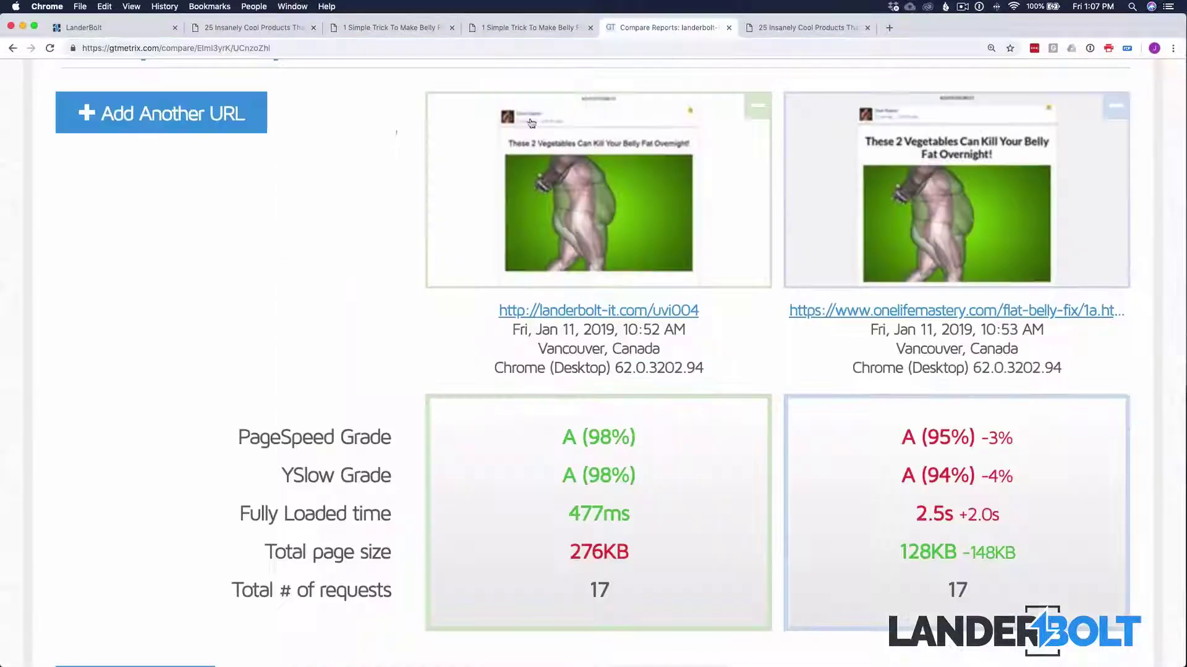
{"action": "scroll", "coordinate": [49, 113], "scroll_direction": "up", "scroll_amount": 3}
{"action": "left_click", "coordinate": [49, 113]}
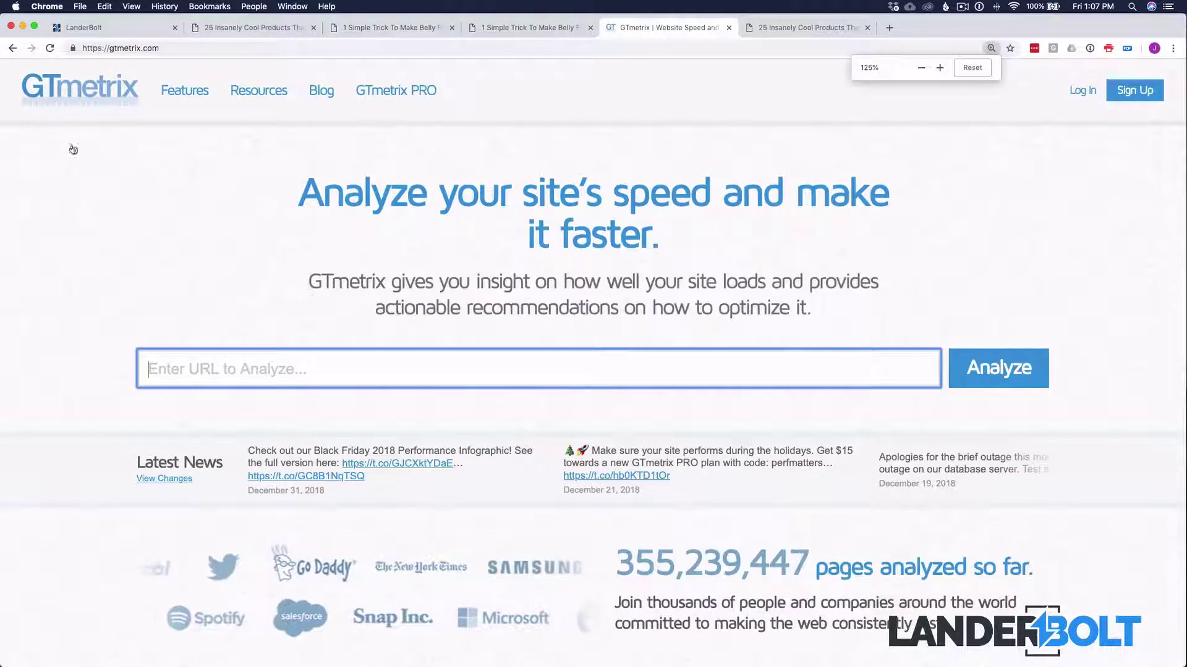
{"action": "key", "text": "super+v"}
{"action": "left_click", "coordinate": [976, 366]}
{"action": "key", "text": "super+minus"}
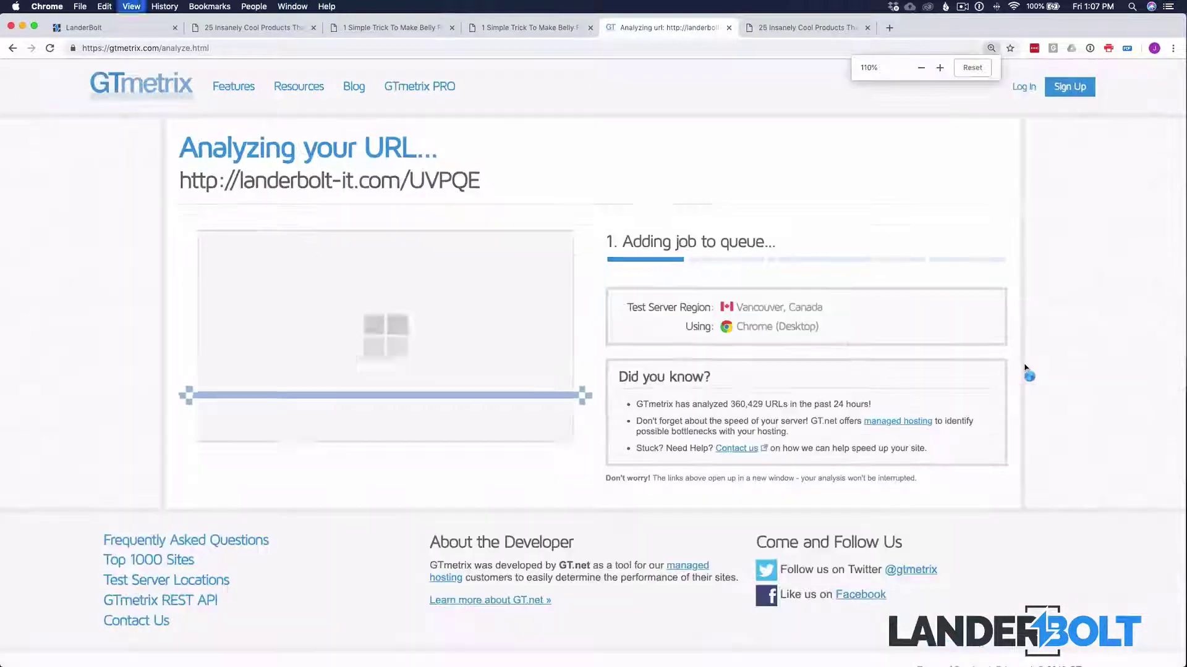
{"action": "key", "text": "super+minus"}
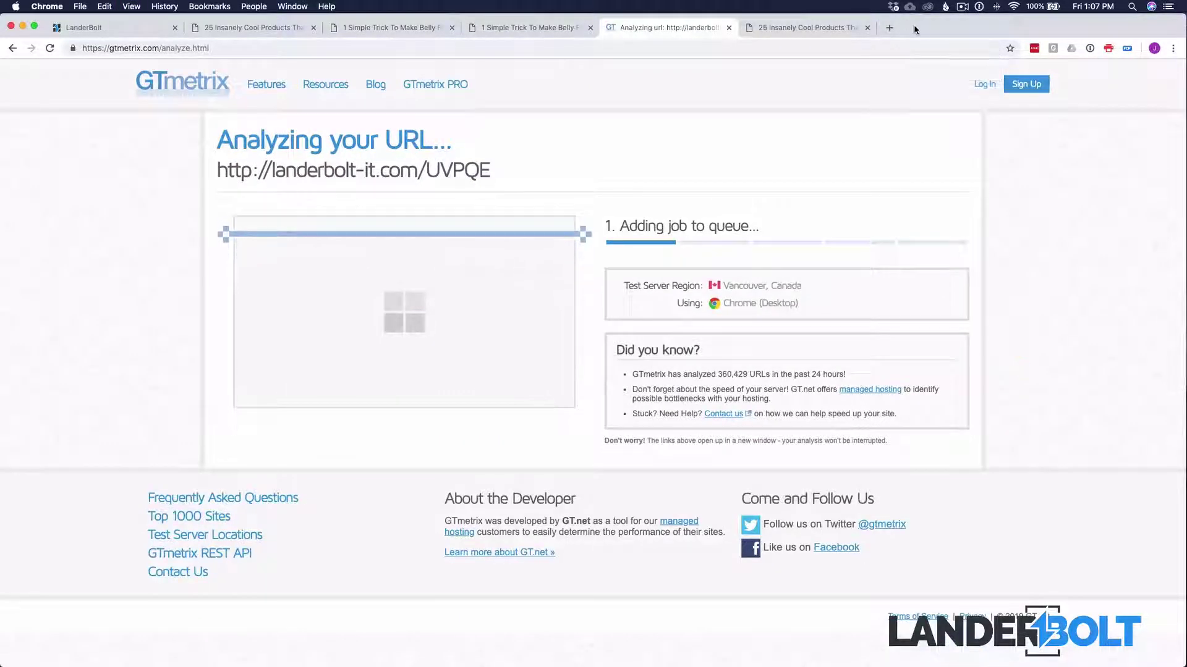
Re-test the landerbolt-it.com/UVPQE page in GTmetrix and examine its fully loaded time
{"action": "left_click", "coordinate": [803, 27]}
{"action": "left_click", "coordinate": [689, 29]}
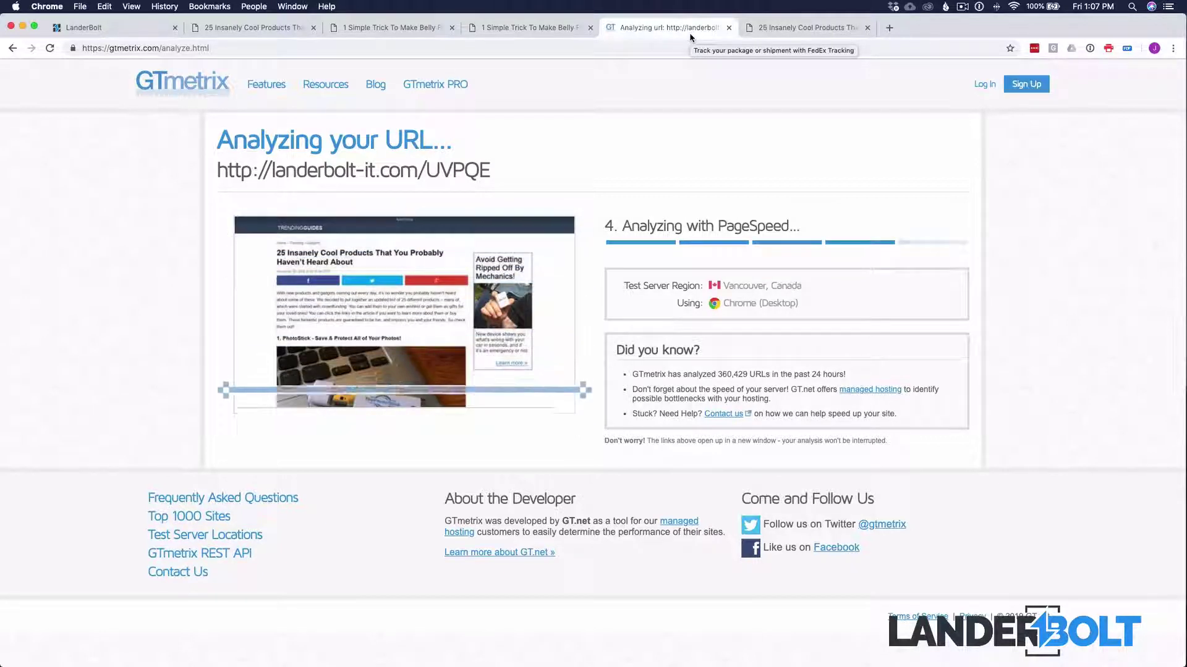
{"action": "left_click", "coordinate": [982, 135]}
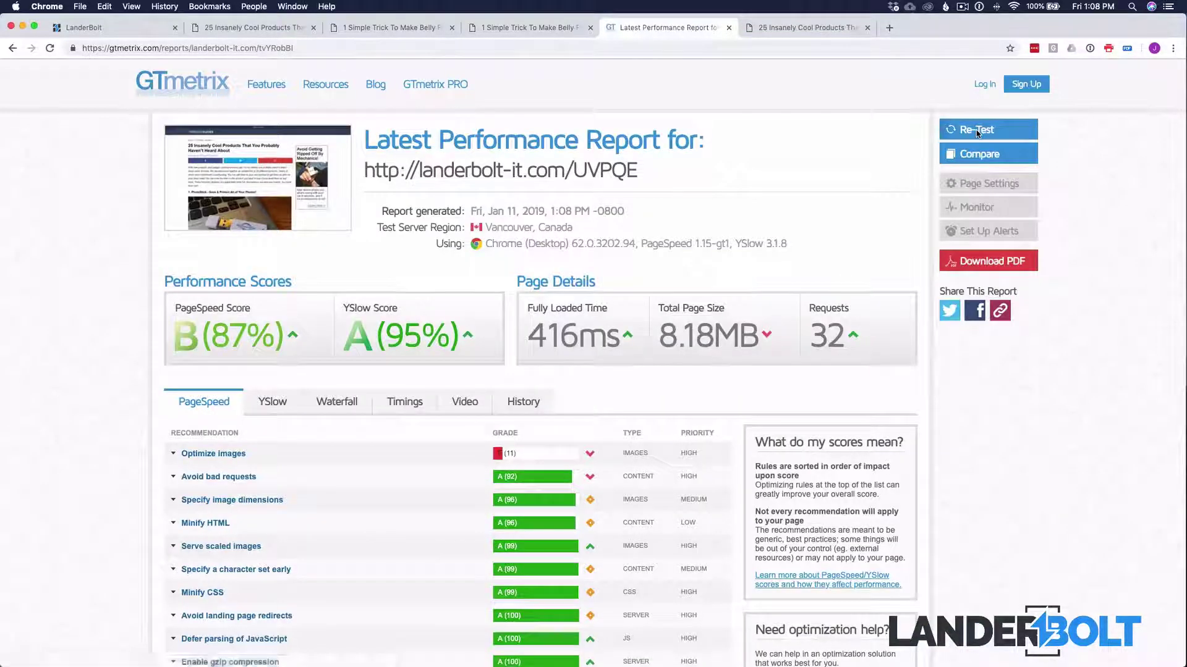
{"action": "left_click_drag", "start_coordinate": [530, 335], "coordinate": [656, 348]}
{"action": "left_click", "coordinate": [988, 153]}
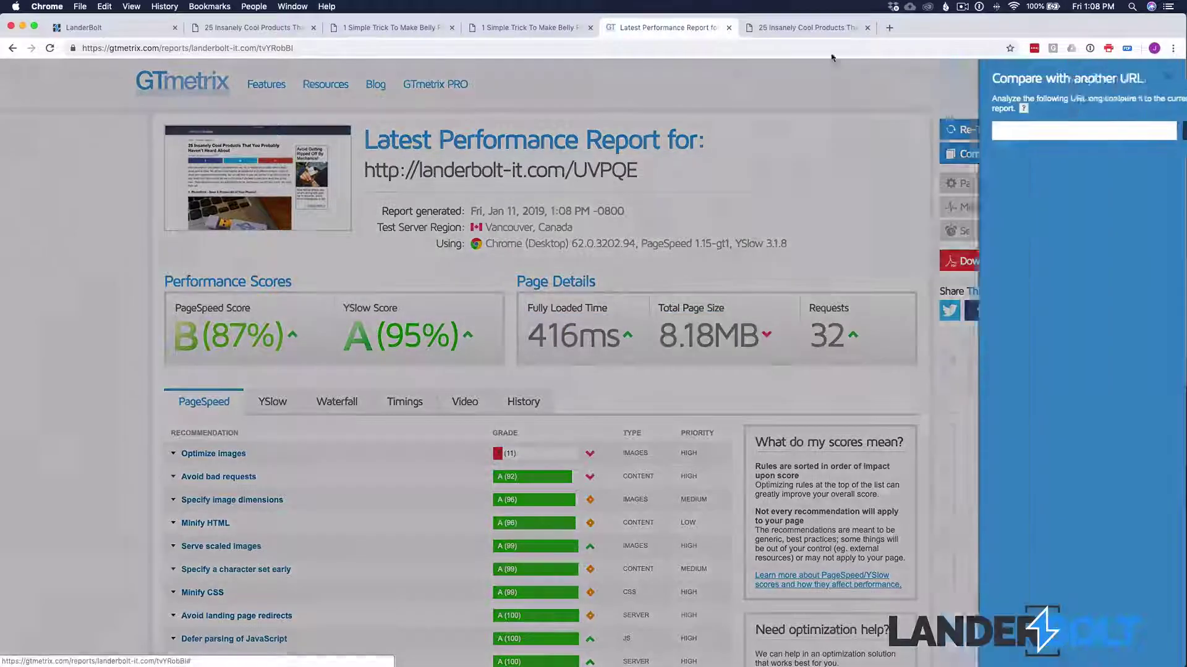
{"action": "left_click", "coordinate": [807, 27]}
{"action": "left_click", "coordinate": [684, 26]}
{"action": "left_click", "coordinate": [1029, 129]}
{"action": "type", "text": "https://trendingguides.com/25-insanely-cool-products/"}
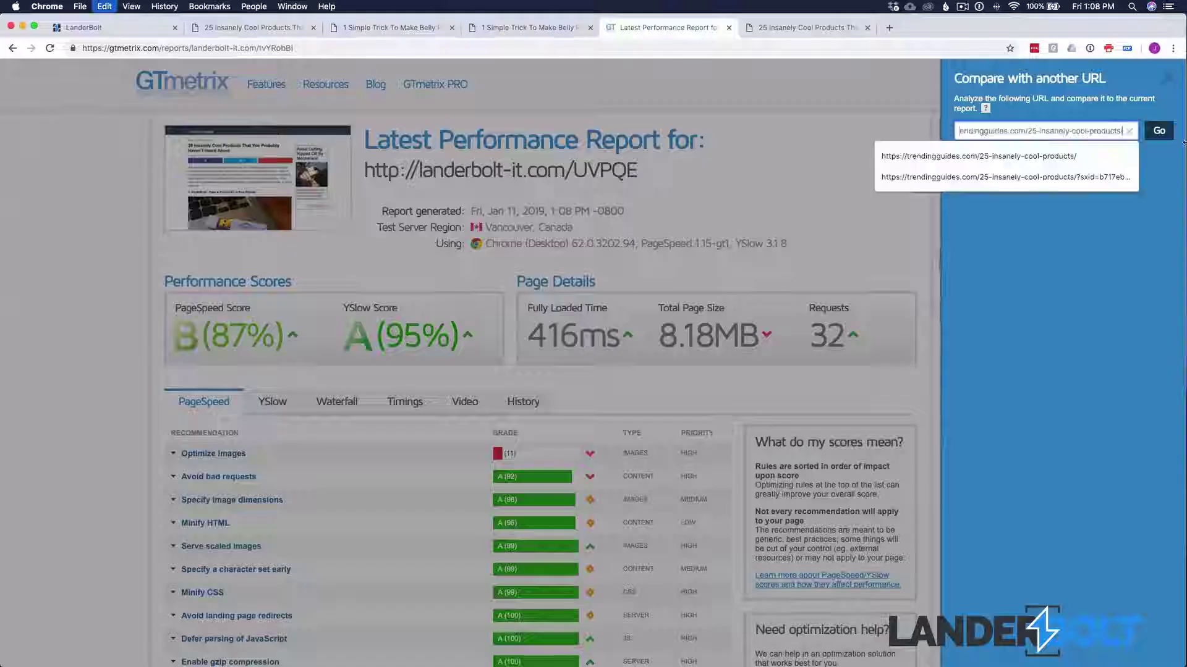
{"action": "left_click", "coordinate": [1161, 131]}
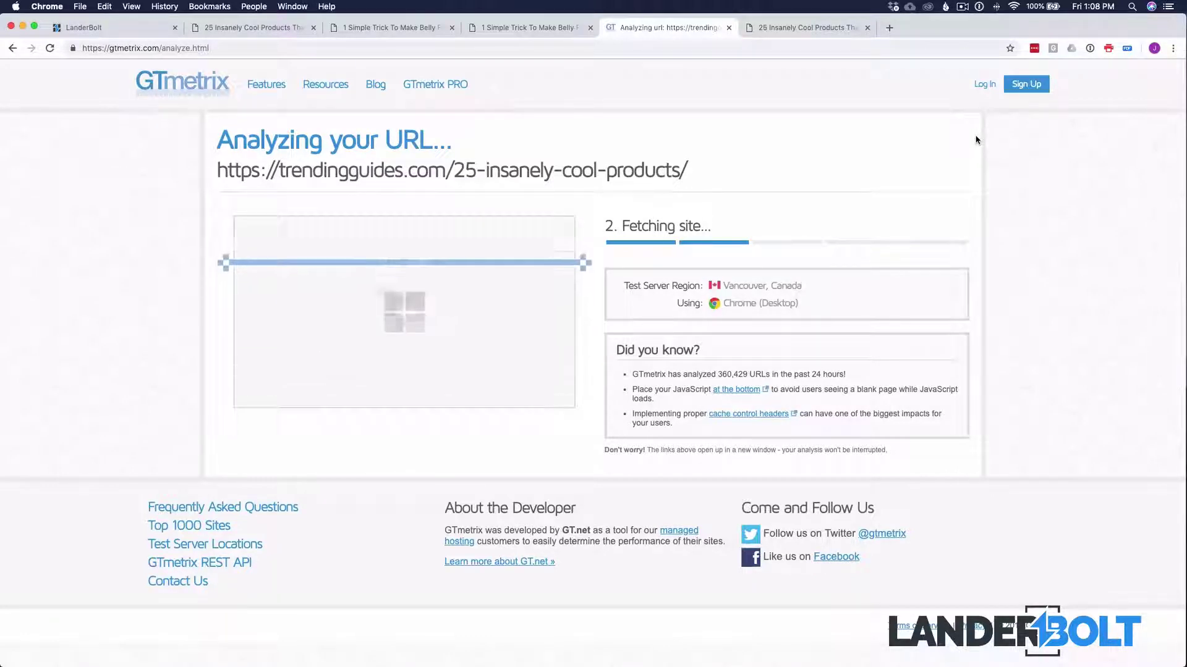
Open the UVPA page in LanderBolt's page editor and return to GTmetrix to examine the two pages' comparison report
{"action": "left_click", "coordinate": [253, 29]}
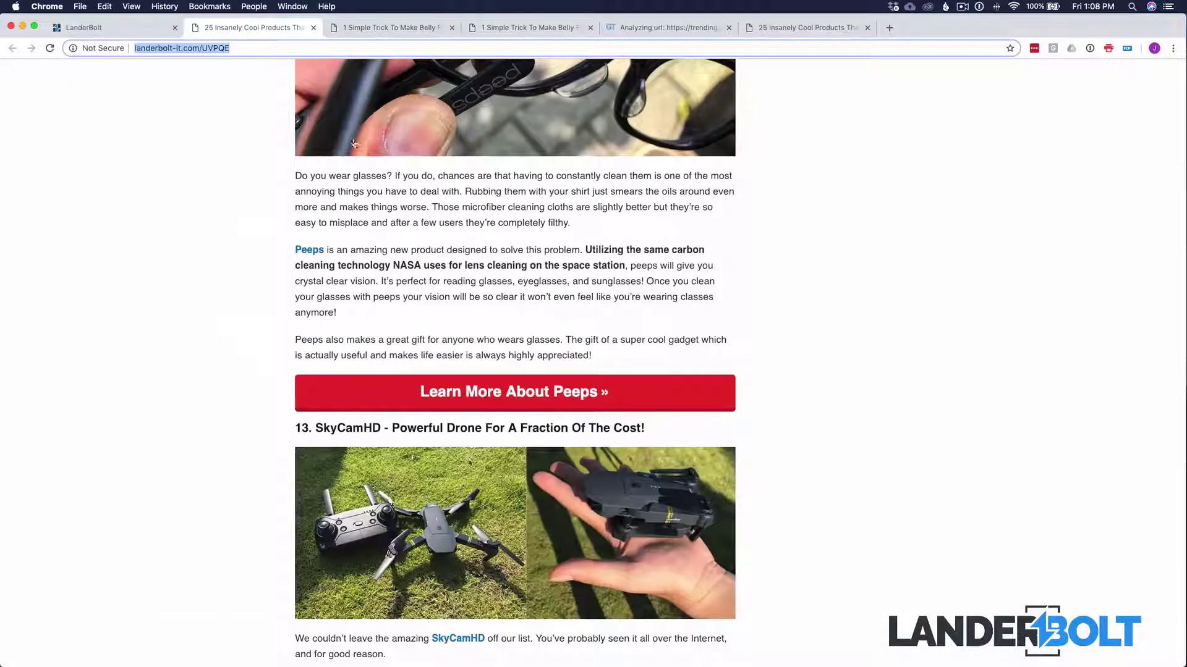
{"action": "left_click", "coordinate": [120, 31]}
{"action": "left_click", "coordinate": [683, 29]}
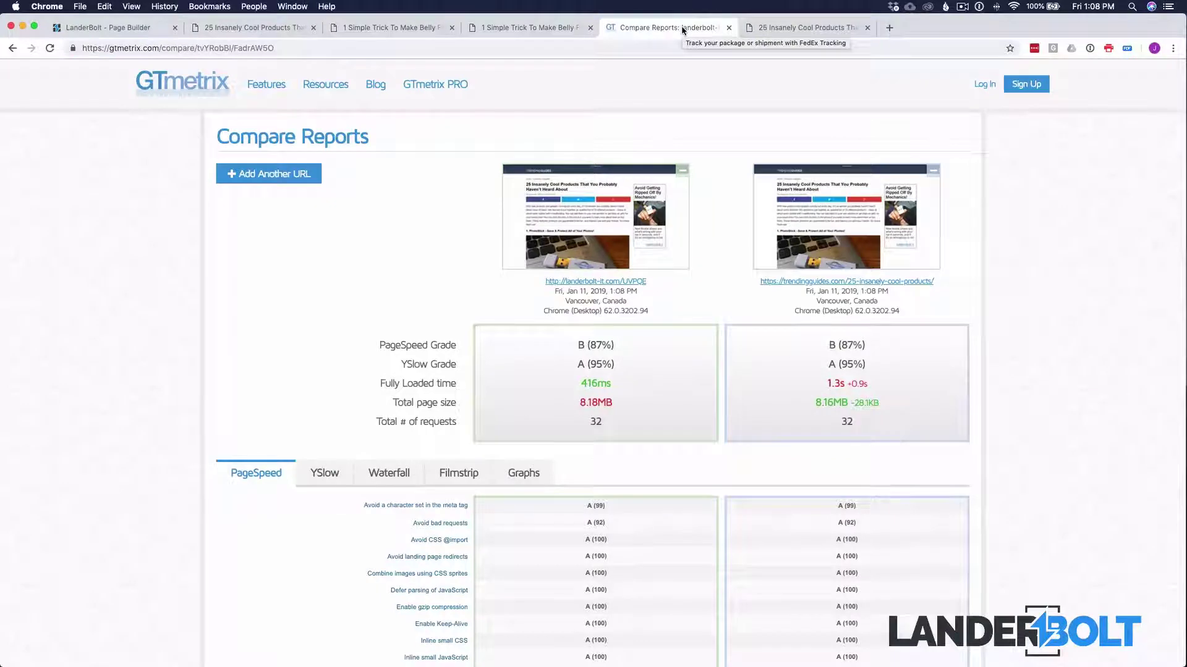
{"action": "key", "text": "super+equal"}
{"action": "key", "text": "super+equal"}
{"action": "scroll", "coordinate": [768, 517], "scroll_direction": "down", "scroll_amount": 3}
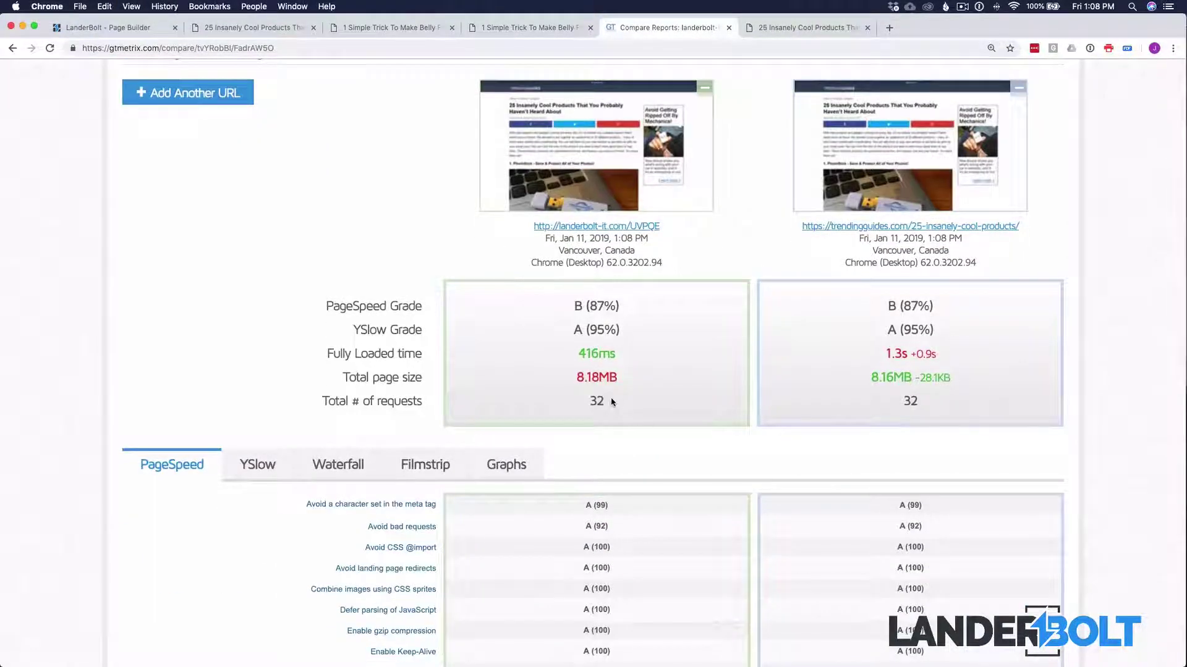